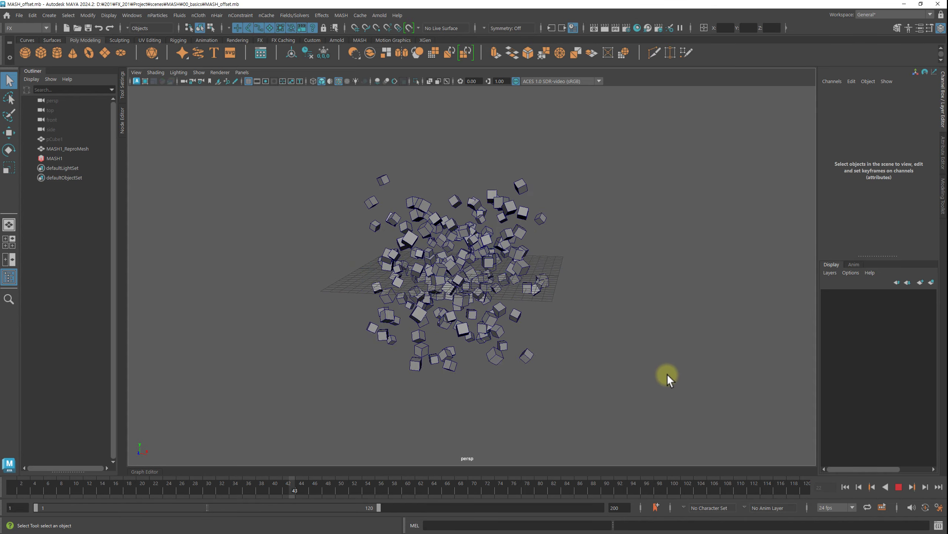
Stop the MASH_offset example playback and start a new, empty untitled scene
{"action": "left_click", "coordinate": [899, 486]}
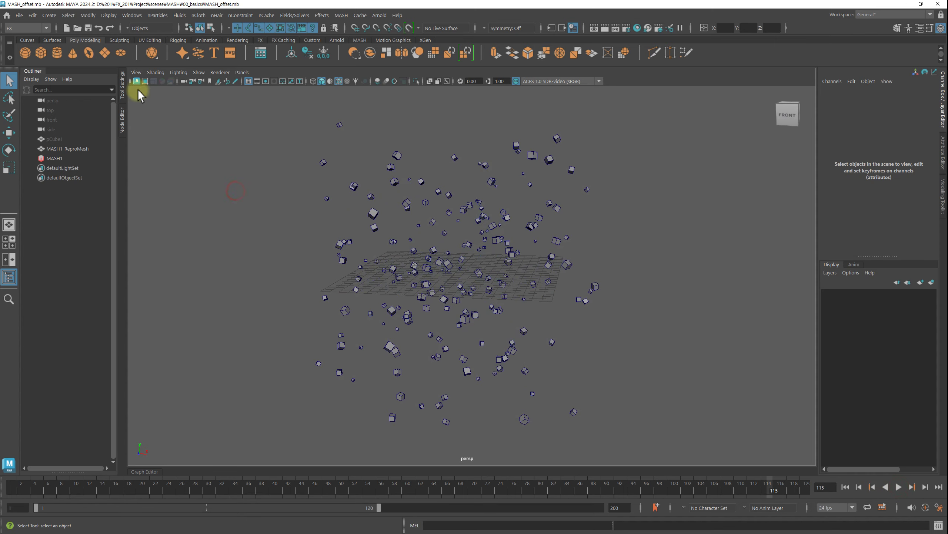
{"action": "left_click", "coordinate": [67, 28]}
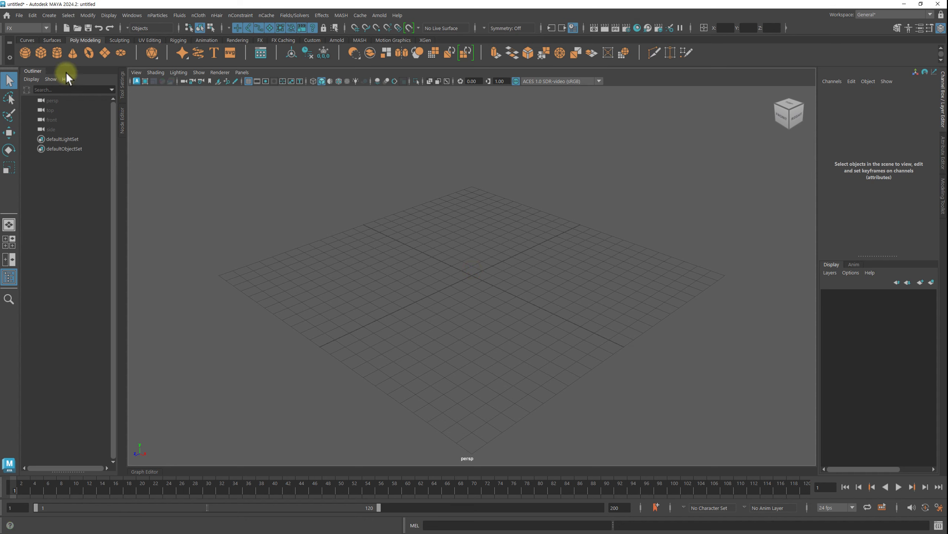
Add a poly cube with Wireframe on Shaded and convert it into MASH1, a row of ten cubes
{"action": "left_click", "coordinate": [41, 53]}
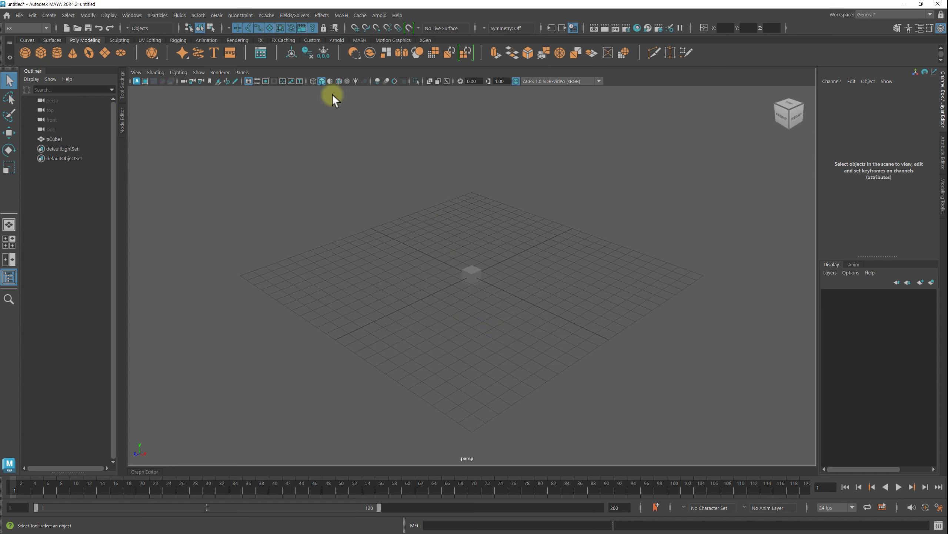
{"action": "left_click", "coordinate": [341, 77]}
{"action": "mouse_move", "coordinate": [387, 228]}
{"action": "left_mouse_down", "text": "alt"}
{"action": "mouse_move", "coordinate": [464, 250]}
{"action": "mouse_move", "coordinate": [476, 202]}
{"action": "mouse_move", "coordinate": [529, 312]}
{"action": "left_mouse_up", "text": "alt"}
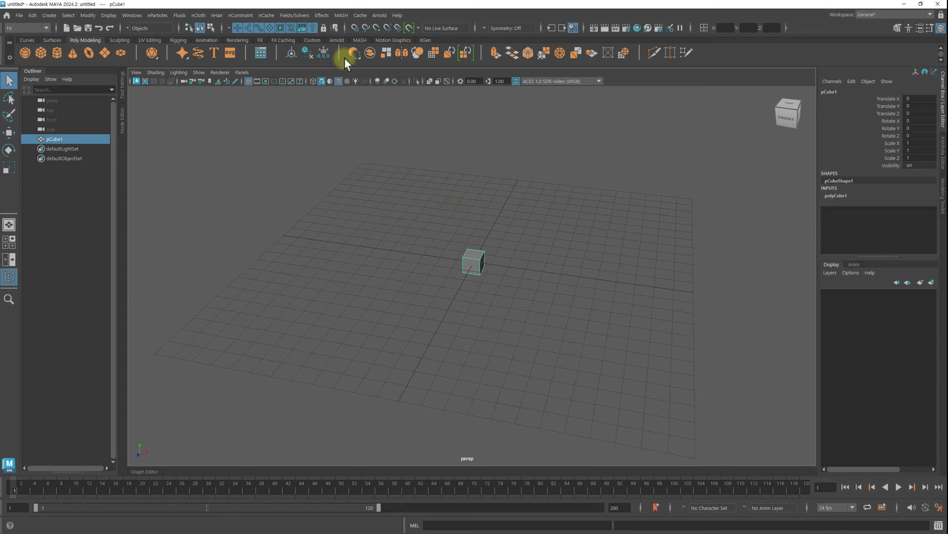
{"action": "left_click", "coordinate": [340, 15]}
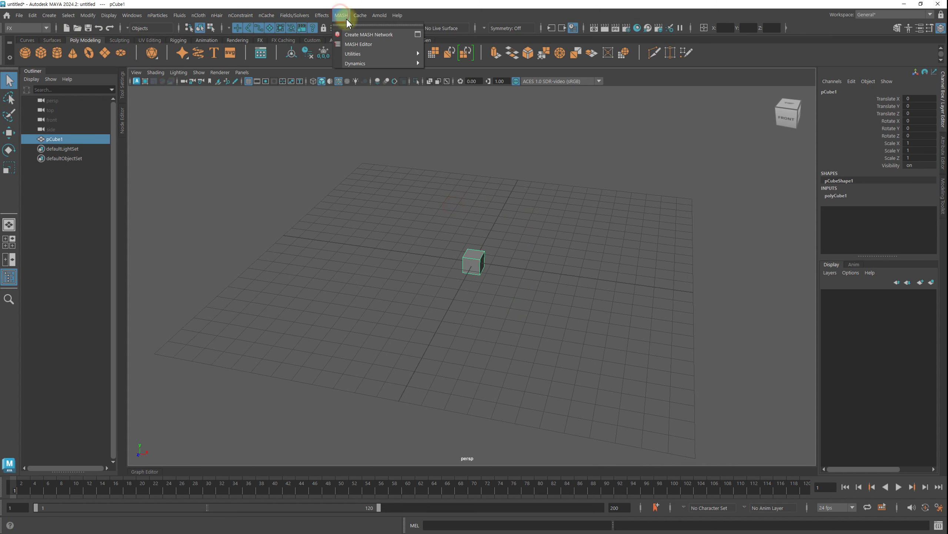
{"action": "left_click", "coordinate": [379, 34]}
{"action": "middle_click_drag", "start_coordinate": [509, 159], "coordinate": [521, 218], "text": "alt"}
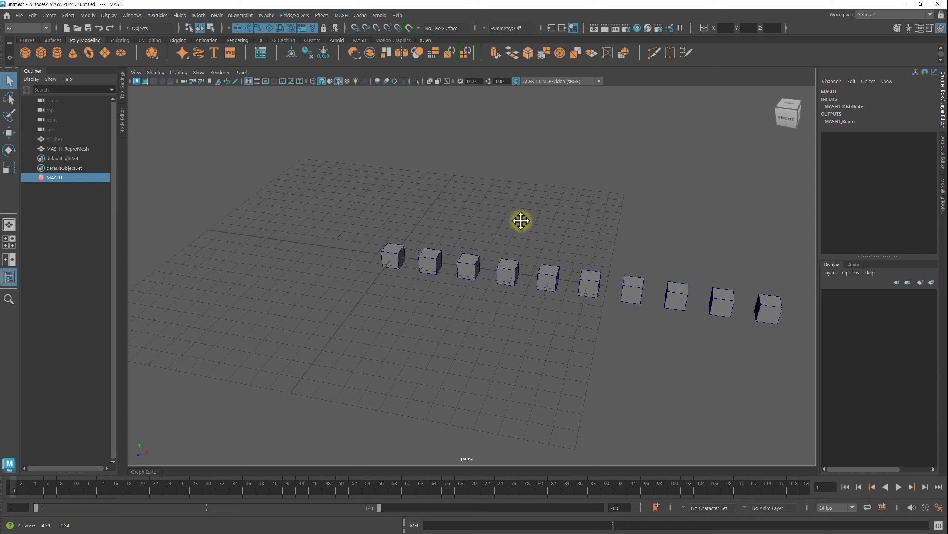
{"action": "right_click_drag", "start_coordinate": [521, 218], "coordinate": [445, 216], "text": "alt"}
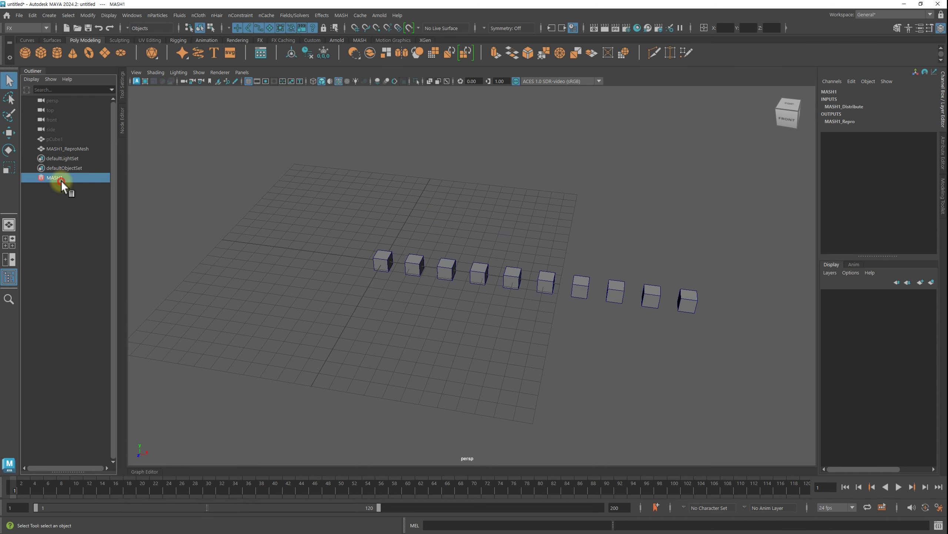
Give MASH1_Distribute 100 points, a Spherical distribution type and radius 4.615
{"action": "key", "text": "ctrl+a"}
{"action": "left_click", "coordinate": [788, 90]}
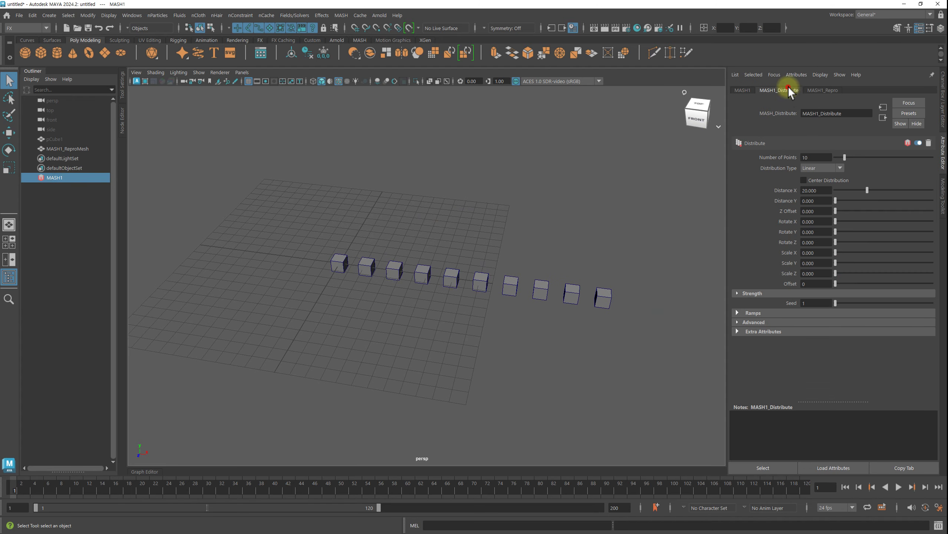
{"action": "left_click_drag", "start_coordinate": [842, 156], "coordinate": [939, 159]}
{"action": "left_click", "coordinate": [845, 171]}
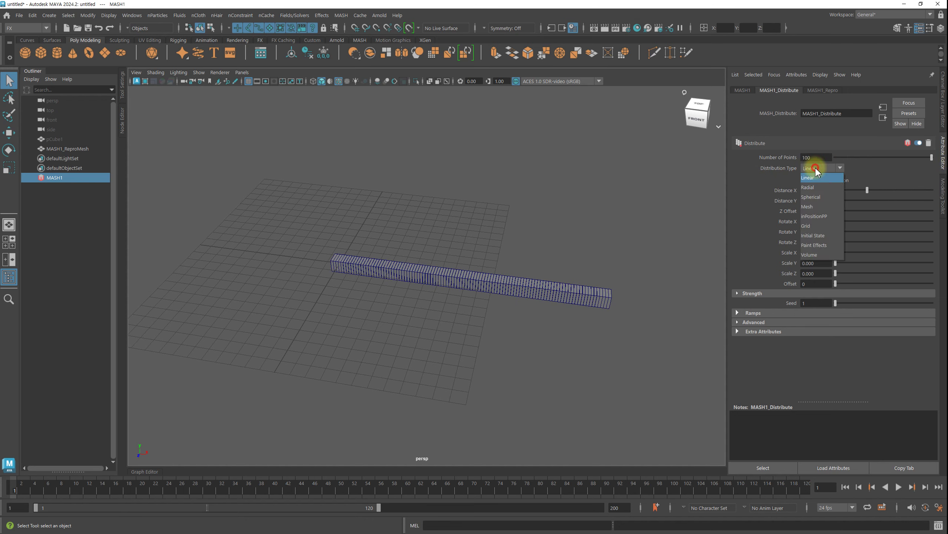
{"action": "left_click", "coordinate": [811, 196]}
{"action": "mouse_move", "coordinate": [466, 229]}
{"action": "left_mouse_down", "text": "alt"}
{"action": "mouse_move", "coordinate": [546, 250]}
{"action": "mouse_move", "coordinate": [518, 228]}
{"action": "left_mouse_up", "text": "alt"}
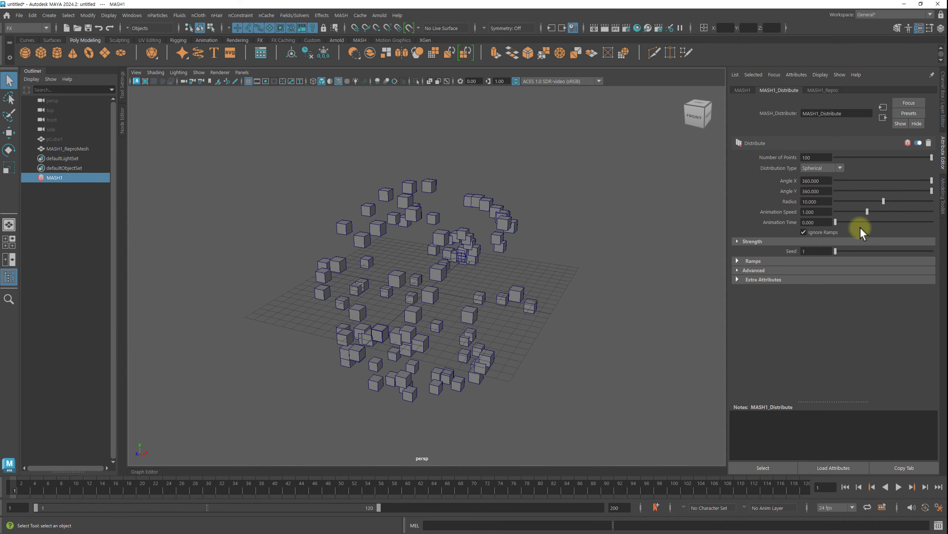
{"action": "mouse_move", "coordinate": [881, 202]}
{"action": "left_mouse_down"}
{"action": "mouse_move", "coordinate": [833, 204]}
{"action": "mouse_move", "coordinate": [858, 202]}
{"action": "left_mouse_up"}
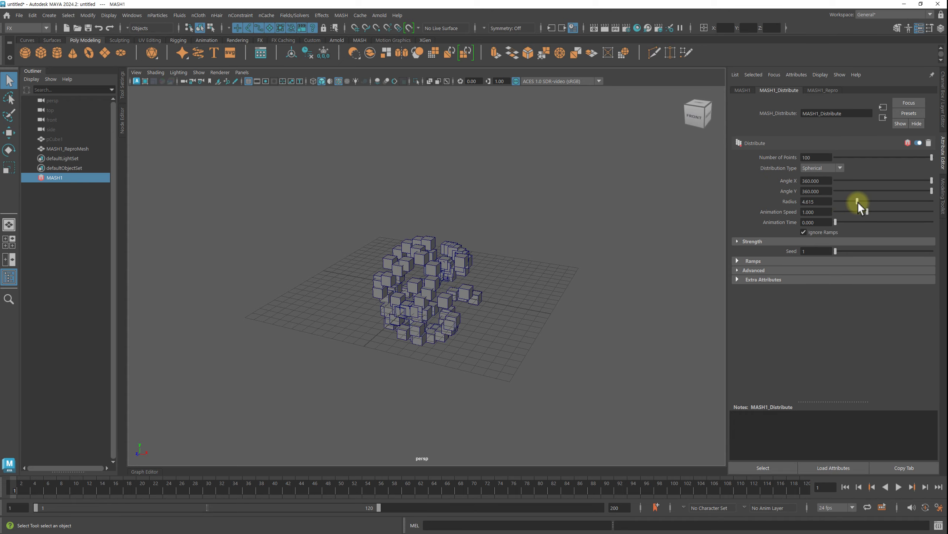
{"action": "mouse_move", "coordinate": [522, 256]}
{"action": "left_mouse_down", "text": "alt"}
{"action": "mouse_move", "coordinate": [402, 248]}
{"action": "mouse_move", "coordinate": [531, 257]}
{"action": "left_mouse_up", "text": "alt"}
Frame the cube sphere in view, then reselect MASH1 to show its addable nodes
{"action": "right_click_drag", "start_coordinate": [335, 254], "coordinate": [532, 258], "text": "alt"}
{"action": "left_click_drag", "start_coordinate": [306, 188], "coordinate": [512, 250], "text": "alt"}
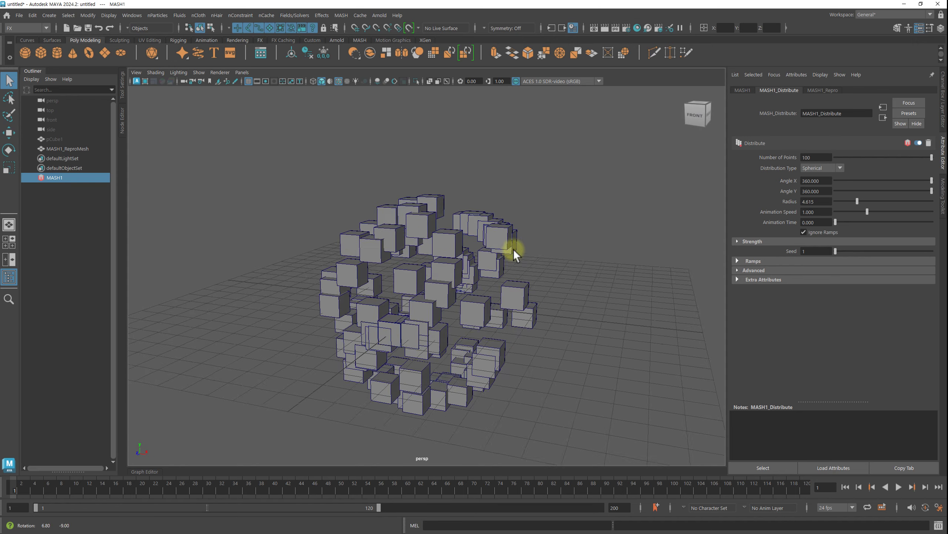
{"action": "middle_click_drag", "start_coordinate": [513, 251], "coordinate": [485, 220], "text": "alt"}
{"action": "left_click", "coordinate": [299, 202]}
{"action": "left_click", "coordinate": [56, 177]}
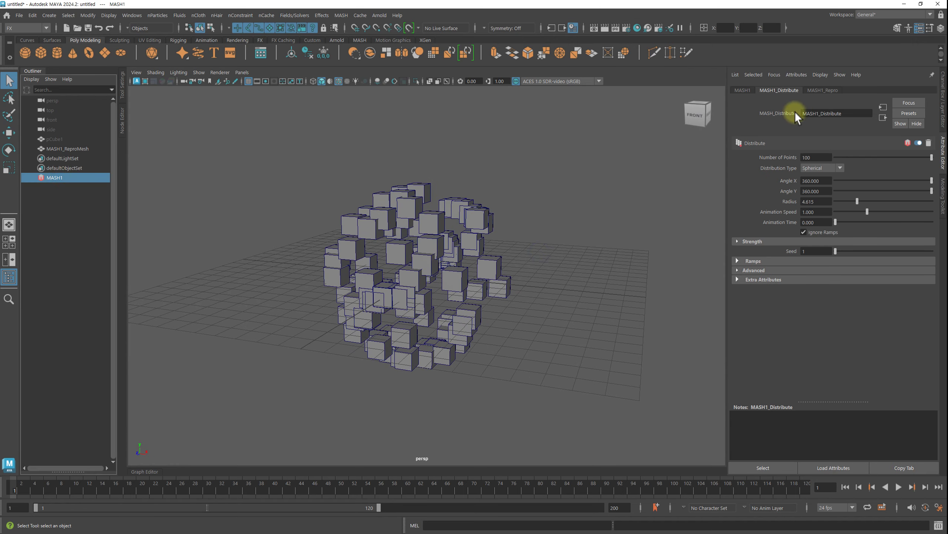
{"action": "left_click", "coordinate": [739, 90]}
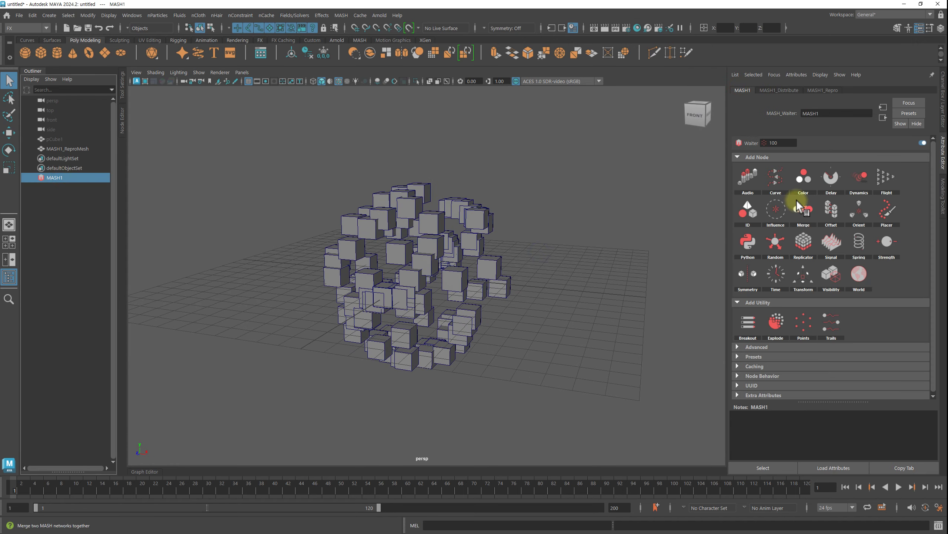
Add an Offset node (MASH1_Offset) to MASH1 and open the MASH Editor window
{"action": "right_click", "coordinate": [840, 210]}
{"action": "left_click", "coordinate": [849, 215]}
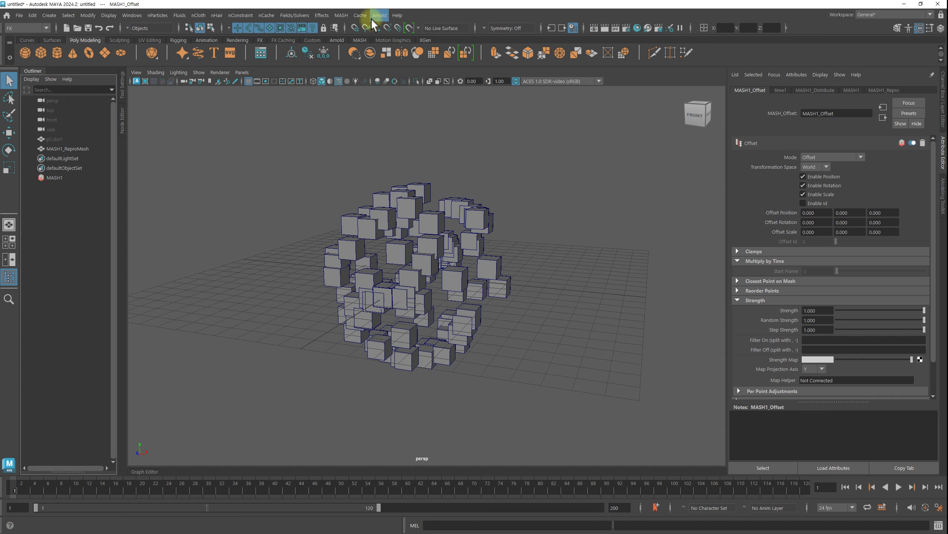
{"action": "left_click", "coordinate": [341, 14]}
{"action": "left_click", "coordinate": [364, 45]}
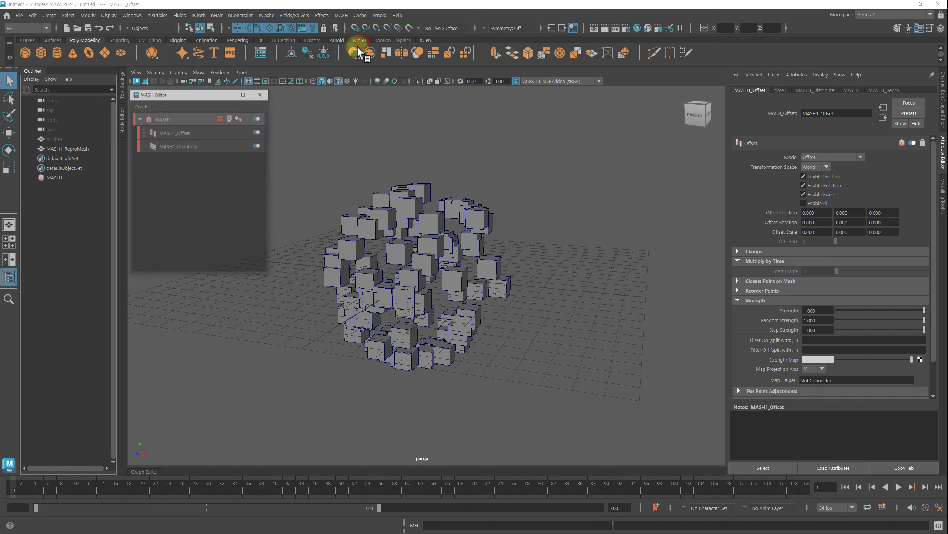
{"action": "left_click_drag", "start_coordinate": [150, 94], "coordinate": [170, 95]}
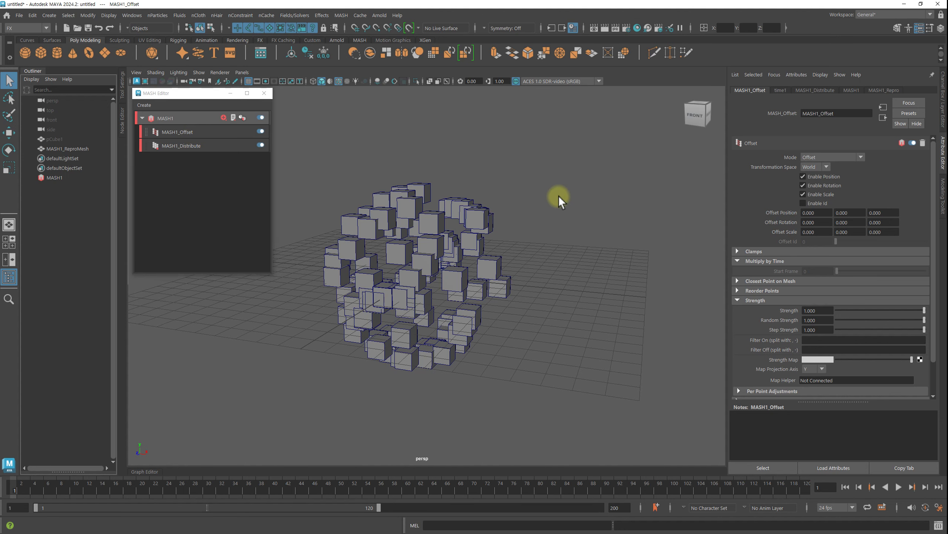
{"action": "middle_click_drag", "start_coordinate": [557, 196], "coordinate": [591, 211], "text": "alt"}
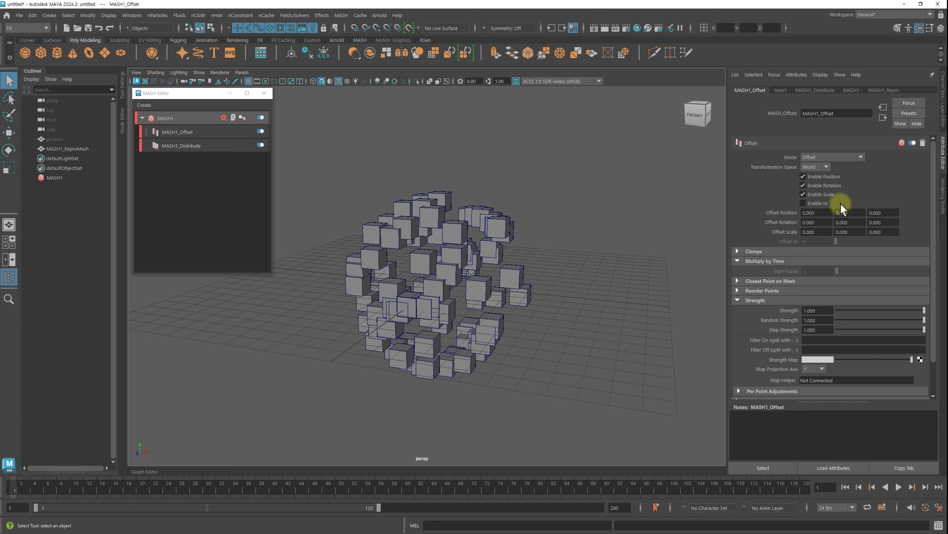
Limit MASH1_Offset to position in Offset mode, World space, Position Y 5, Strength 0
{"action": "left_click", "coordinate": [823, 193]}
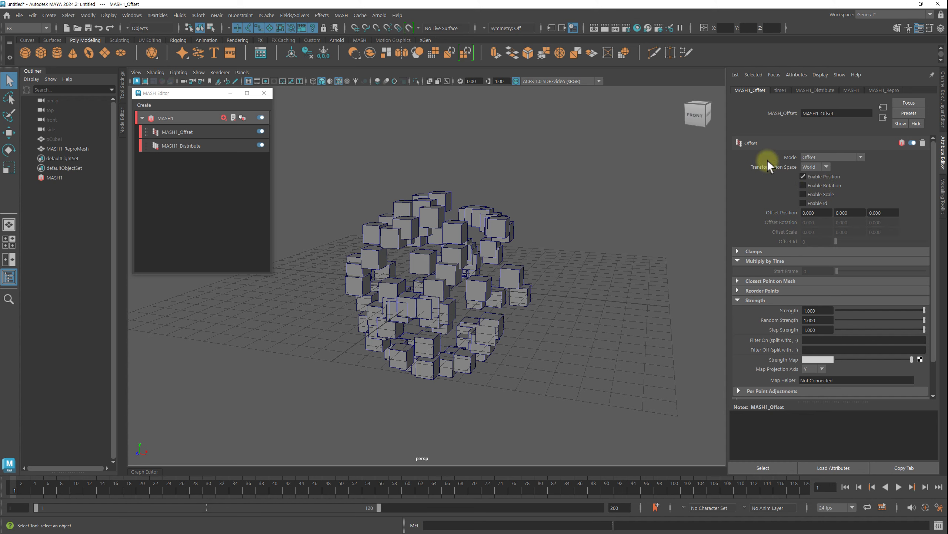
{"action": "left_click", "coordinate": [837, 158]}
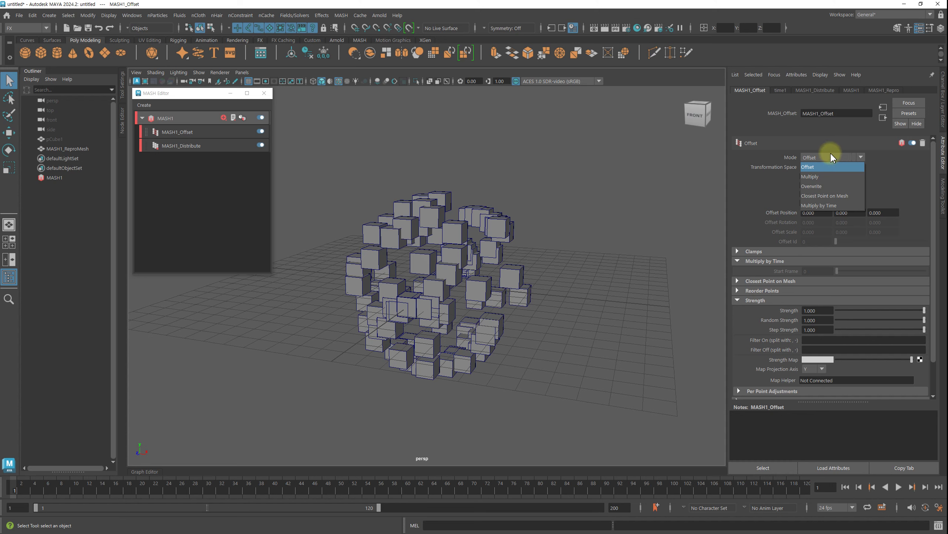
{"action": "left_click", "coordinate": [816, 167]}
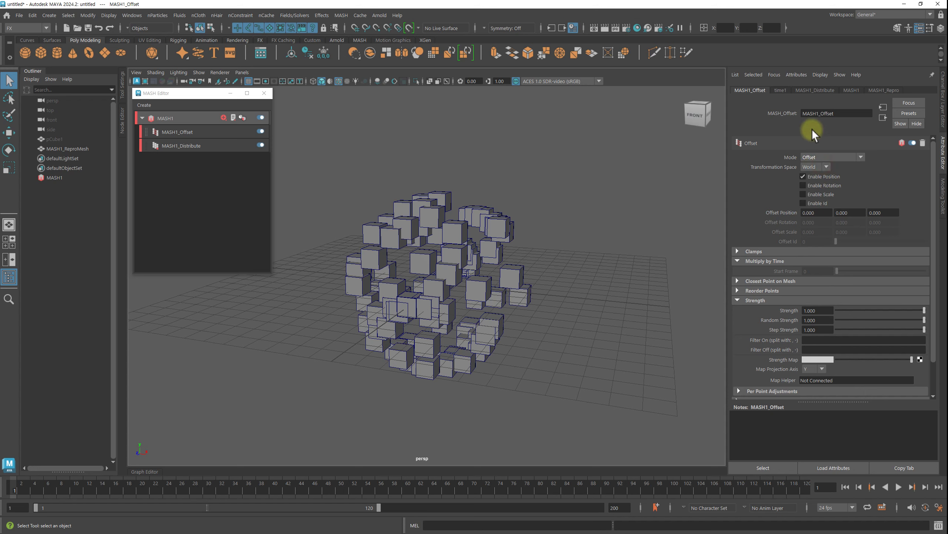
{"action": "left_click", "coordinate": [832, 167]}
{"action": "left_click", "coordinate": [840, 212]}
{"action": "type", "text": "5"}
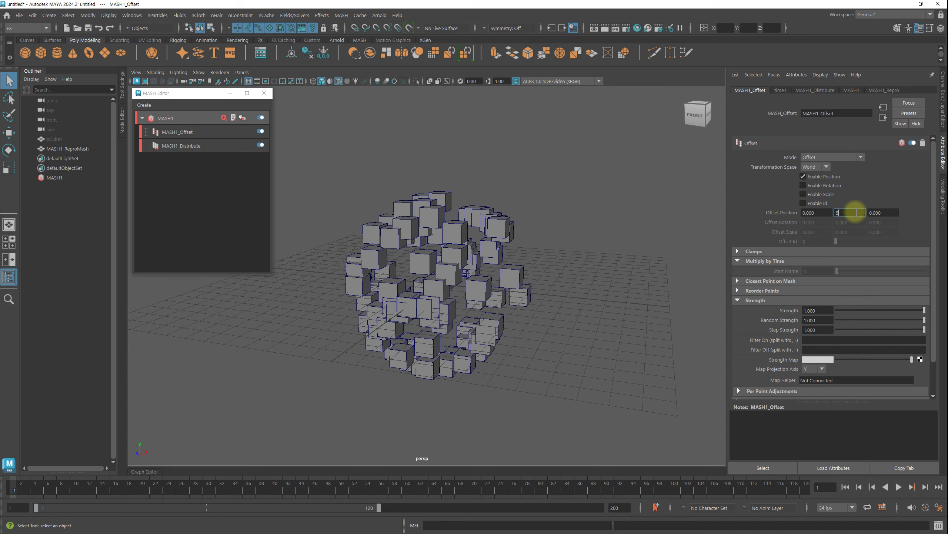
{"action": "key", "text": "Return"}
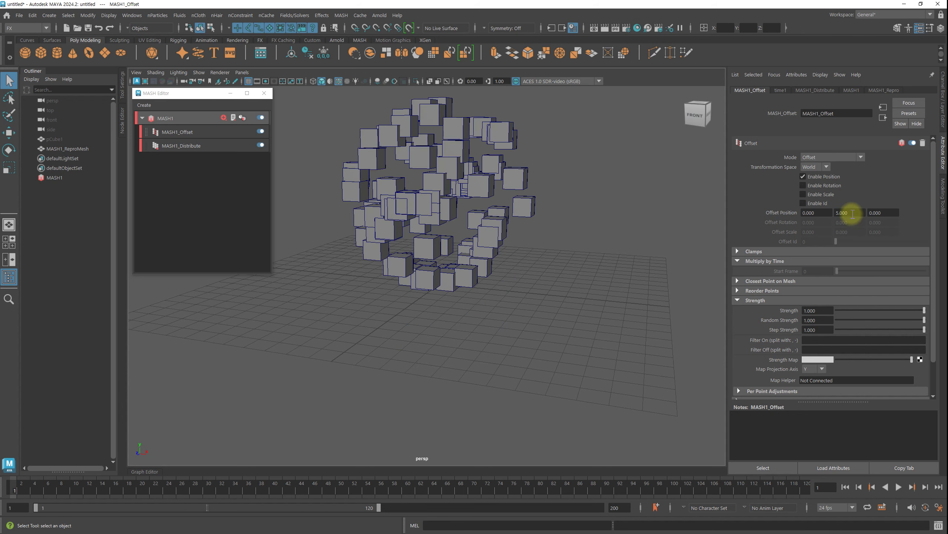
{"action": "left_click_drag", "start_coordinate": [607, 284], "coordinate": [417, 276], "text": "alt"}
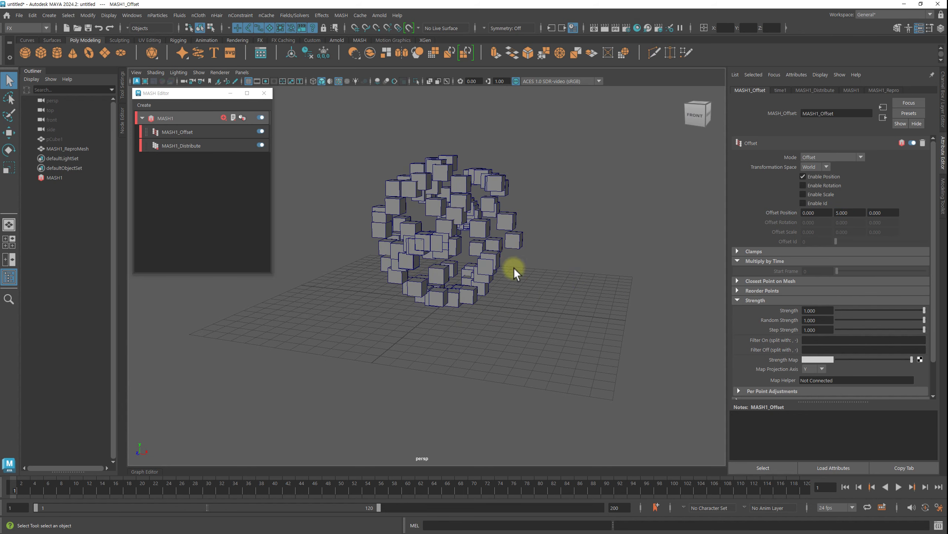
{"action": "left_click_drag", "start_coordinate": [512, 269], "coordinate": [523, 264], "text": "alt"}
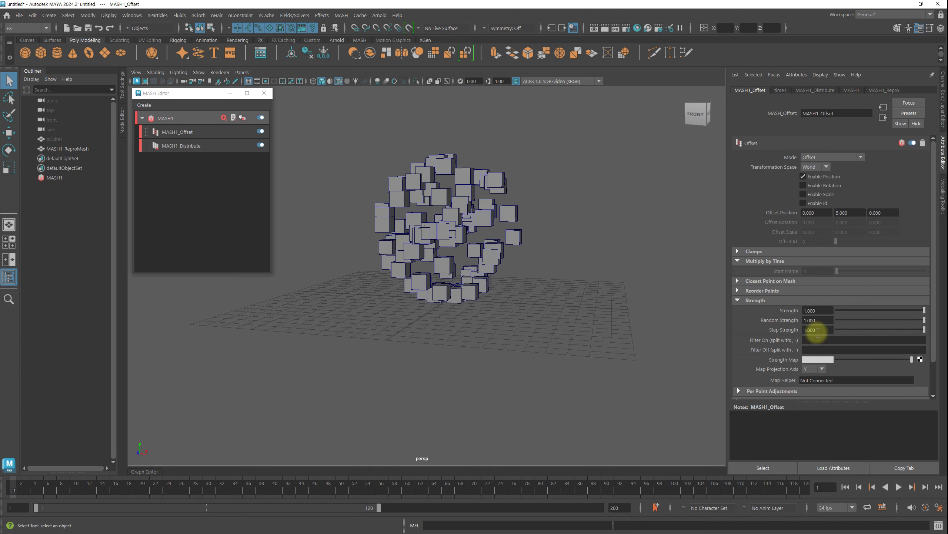
{"action": "left_click_drag", "start_coordinate": [924, 310], "coordinate": [831, 310]}
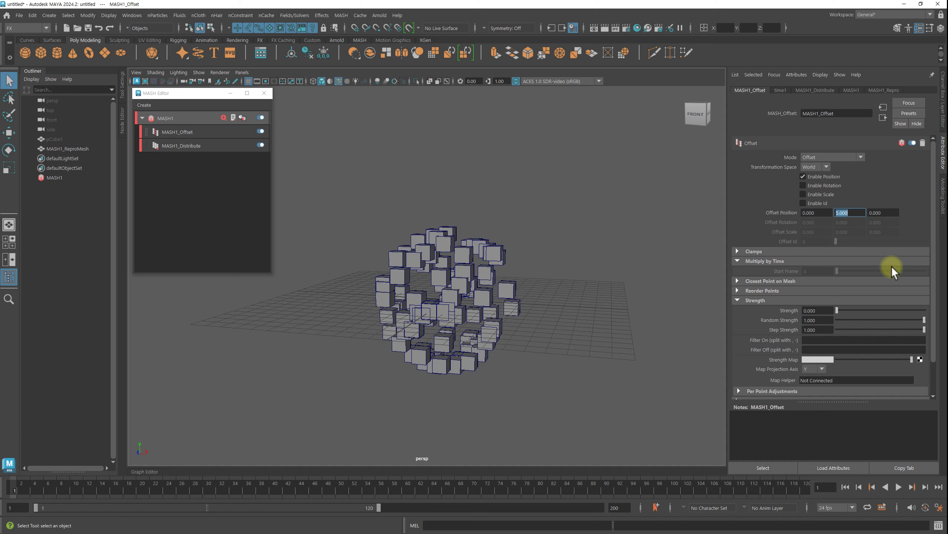
Raise Offset Strength again and set Offset Position X and Z to 5
{"action": "left_click_drag", "start_coordinate": [842, 310], "coordinate": [924, 310]}
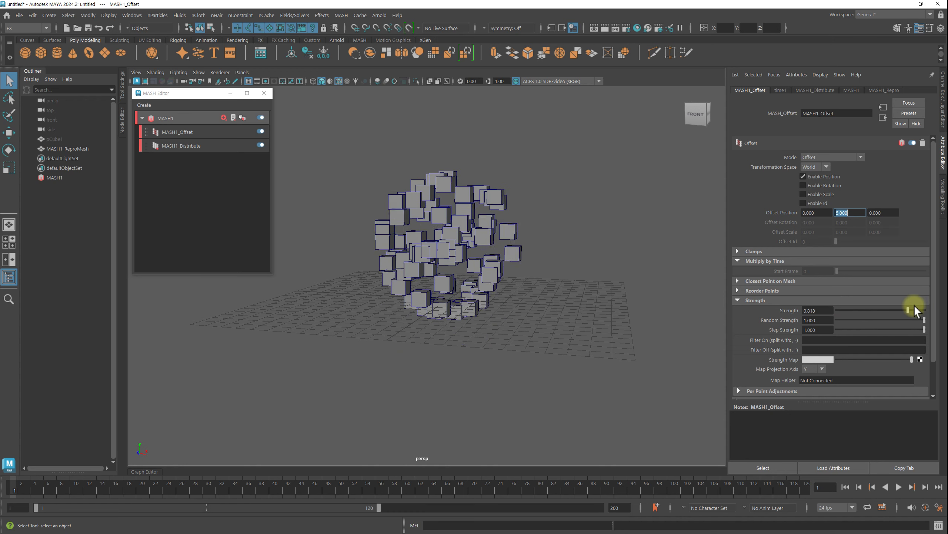
{"action": "left_click", "coordinate": [818, 212]}
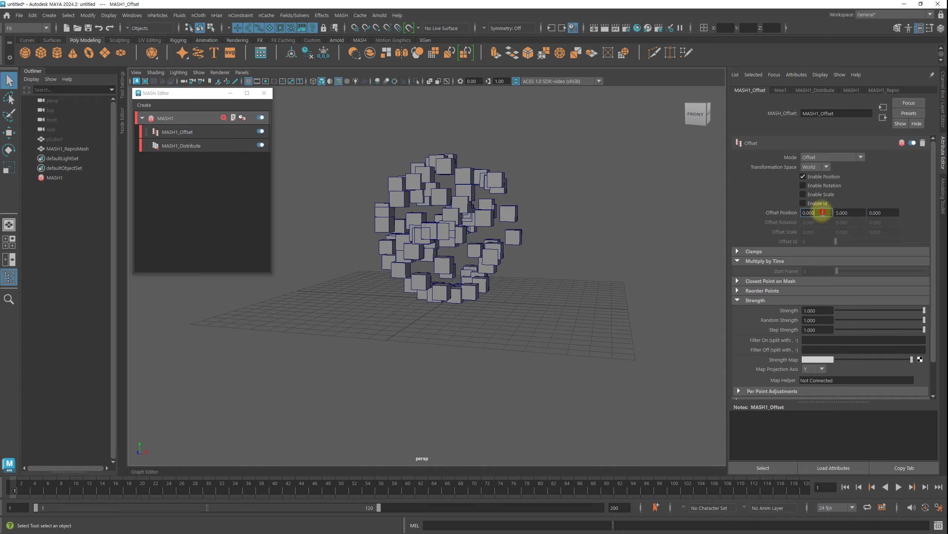
{"action": "left_click_drag", "start_coordinate": [823, 212], "coordinate": [773, 210]}
{"action": "key", "text": "Tab"}
{"action": "key", "text": "Tab"}
{"action": "type", "text": "5"}
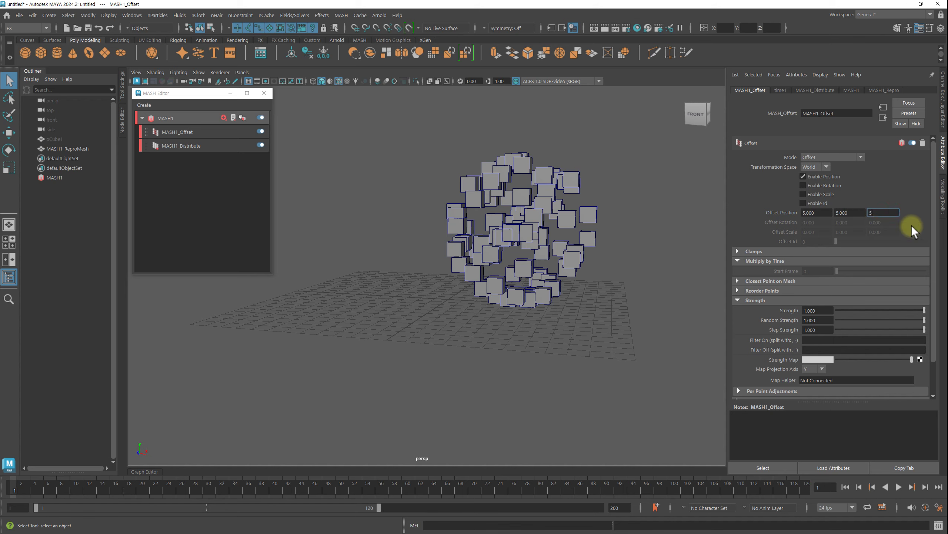
{"action": "key", "text": "Return"}
Scrub Offset Strength between 0 and 1 to preview the shift, ending at full strength
{"action": "mouse_move", "coordinate": [493, 282]}
{"action": "left_mouse_down", "text": "alt"}
{"action": "mouse_move", "coordinate": [559, 297]}
{"action": "mouse_move", "coordinate": [514, 250]}
{"action": "mouse_move", "coordinate": [548, 263]}
{"action": "left_mouse_up", "text": "alt"}
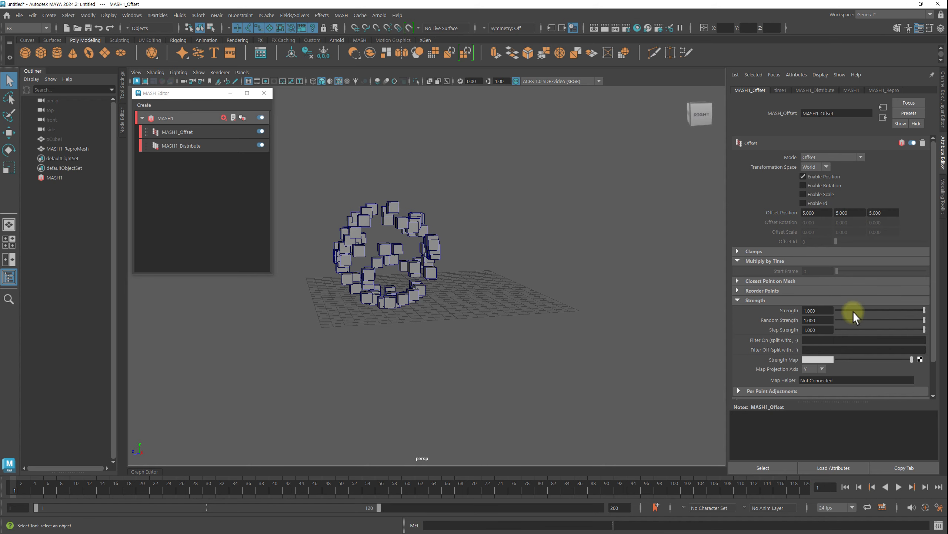
{"action": "mouse_move", "coordinate": [853, 312]}
{"action": "left_mouse_down"}
{"action": "mouse_move", "coordinate": [823, 309]}
{"action": "mouse_move", "coordinate": [887, 311]}
{"action": "mouse_move", "coordinate": [823, 310]}
{"action": "left_mouse_up"}
{"action": "mouse_move", "coordinate": [541, 321]}
{"action": "left_mouse_down", "text": "alt"}
{"action": "mouse_move", "coordinate": [491, 324]}
{"action": "mouse_move", "coordinate": [402, 250]}
{"action": "left_mouse_up", "text": "alt"}
{"action": "left_click_drag", "start_coordinate": [426, 298], "coordinate": [514, 281], "text": "alt"}
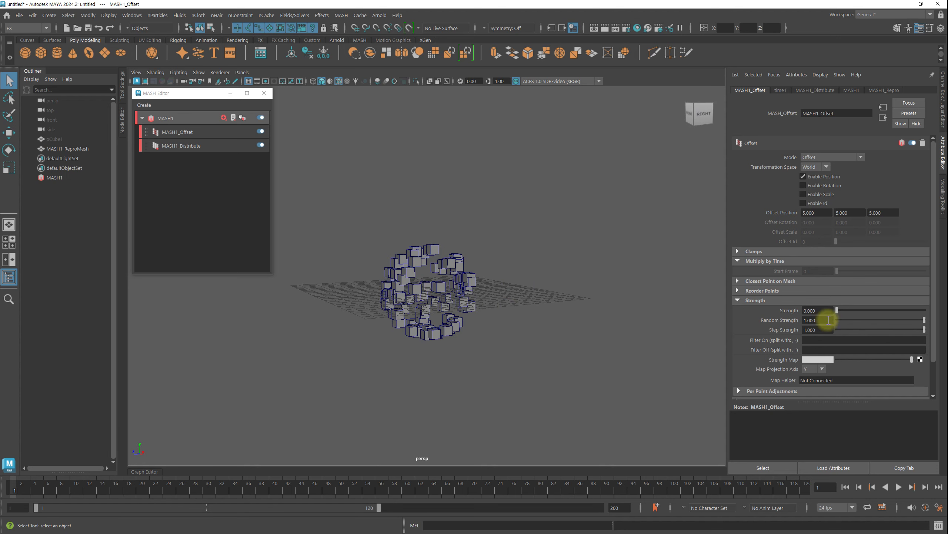
{"action": "left_click_drag", "start_coordinate": [837, 311], "coordinate": [932, 314]}
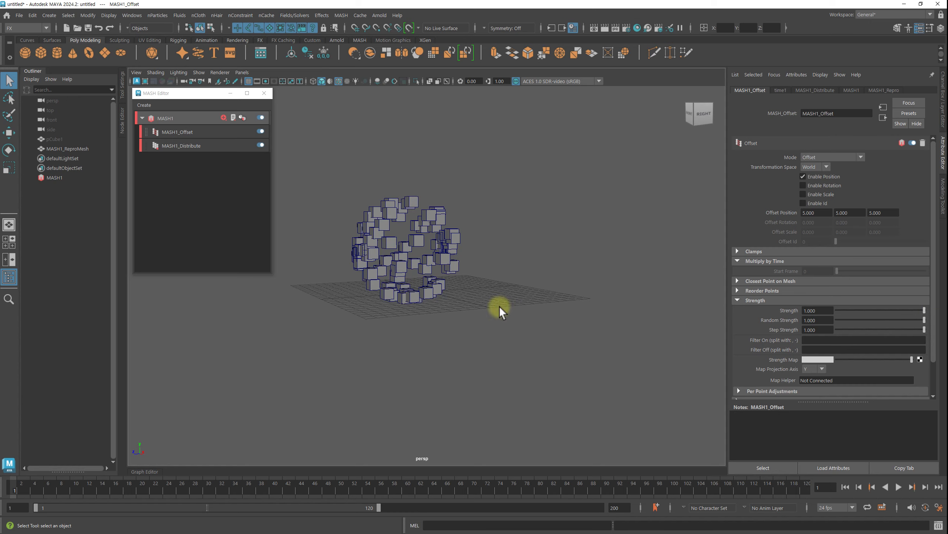
{"action": "mouse_move", "coordinate": [500, 309]}
{"action": "left_mouse_down", "text": "alt"}
{"action": "mouse_move", "coordinate": [591, 311]}
{"action": "mouse_move", "coordinate": [572, 344]}
{"action": "mouse_move", "coordinate": [547, 335]}
{"action": "mouse_move", "coordinate": [694, 254]}
{"action": "left_mouse_up", "text": "alt"}
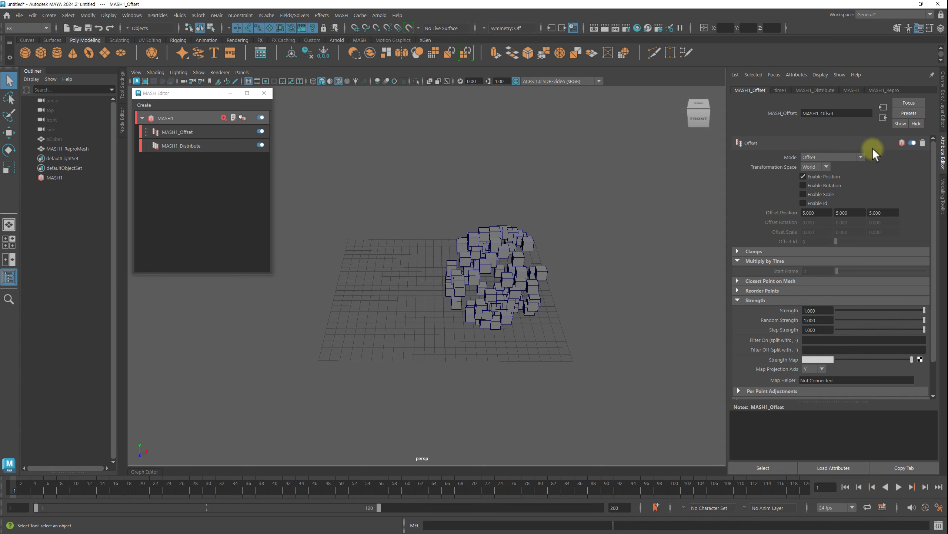
{"action": "mouse_move", "coordinate": [520, 250]}
{"action": "left_mouse_down", "text": "alt"}
{"action": "mouse_move", "coordinate": [610, 250]}
{"action": "mouse_move", "coordinate": [555, 251]}
{"action": "left_mouse_up", "text": "alt"}
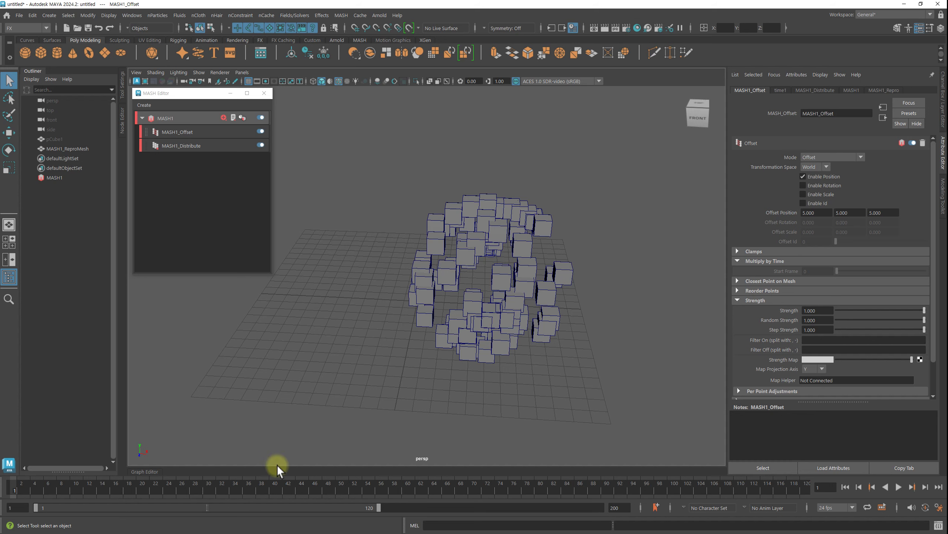
{"action": "key", "text": "alt+v"}
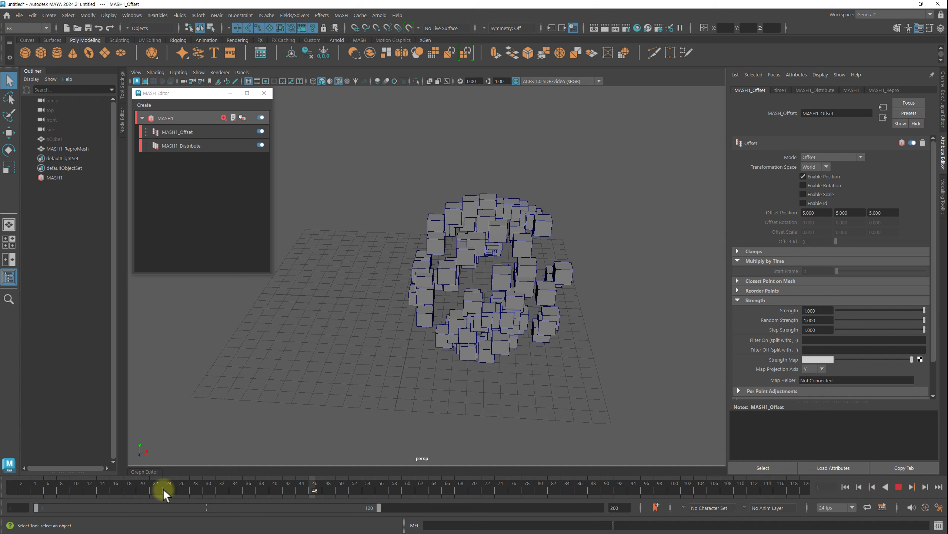
{"action": "key", "text": "alt+shift+v"}
{"action": "mouse_move", "coordinate": [861, 310]}
{"action": "left_mouse_down"}
{"action": "mouse_move", "coordinate": [936, 313]}
{"action": "mouse_move", "coordinate": [808, 316]}
{"action": "mouse_move", "coordinate": [946, 313]}
{"action": "left_mouse_up"}
{"action": "mouse_move", "coordinate": [582, 296]}
{"action": "left_mouse_down", "text": "alt"}
{"action": "mouse_move", "coordinate": [561, 248]}
{"action": "mouse_move", "coordinate": [531, 262]}
{"action": "left_mouse_up", "text": "alt"}
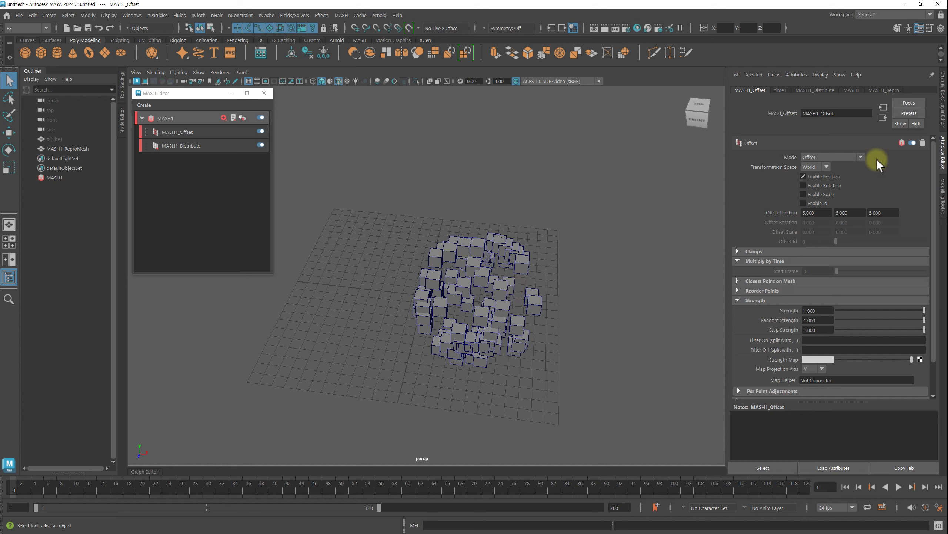
Switch MASH1_Offset's mode to Multiply and bring its Strength down to 0
{"action": "left_click", "coordinate": [823, 157]}
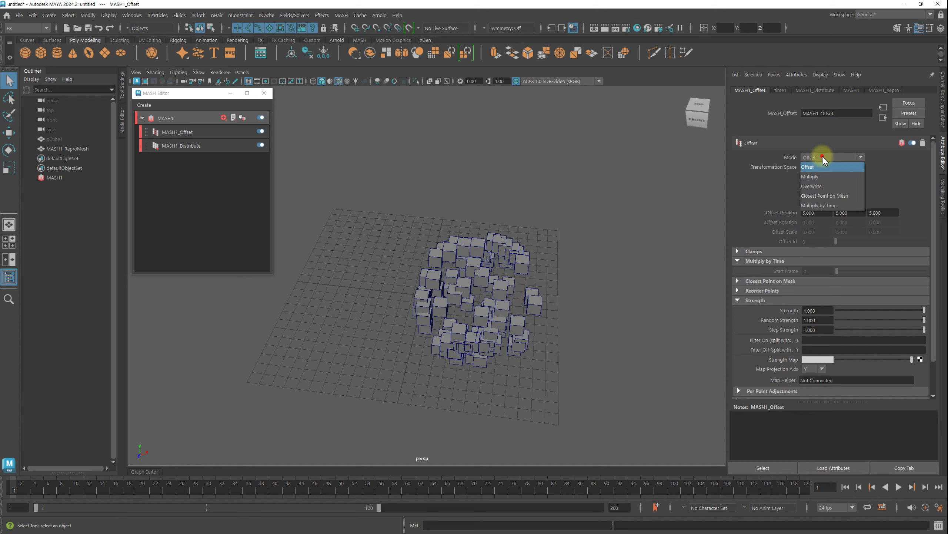
{"action": "left_click", "coordinate": [823, 178]}
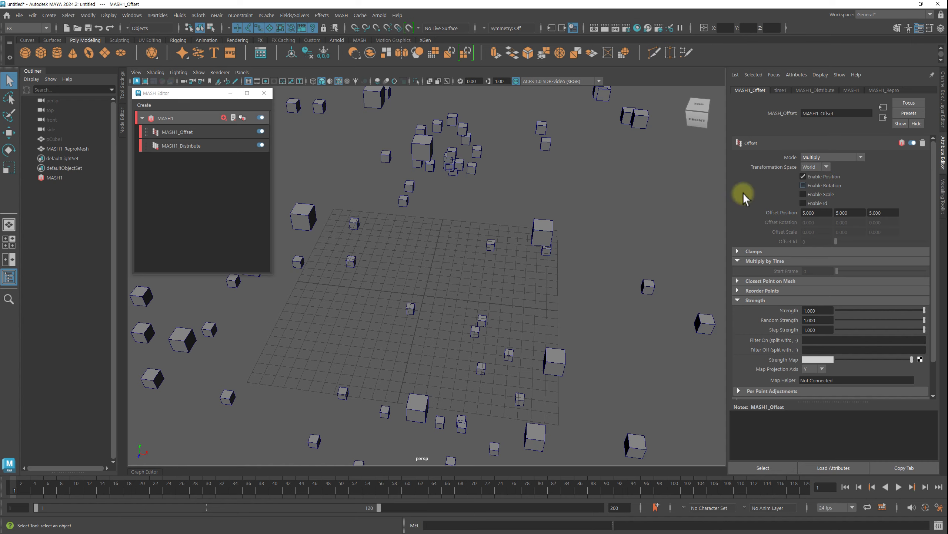
{"action": "mouse_move", "coordinate": [575, 265]}
{"action": "left_mouse_down", "text": "alt"}
{"action": "mouse_move", "coordinate": [345, 269]}
{"action": "mouse_move", "coordinate": [515, 279]}
{"action": "mouse_move", "coordinate": [533, 263]}
{"action": "mouse_move", "coordinate": [576, 266]}
{"action": "mouse_move", "coordinate": [513, 277]}
{"action": "left_mouse_up", "text": "alt"}
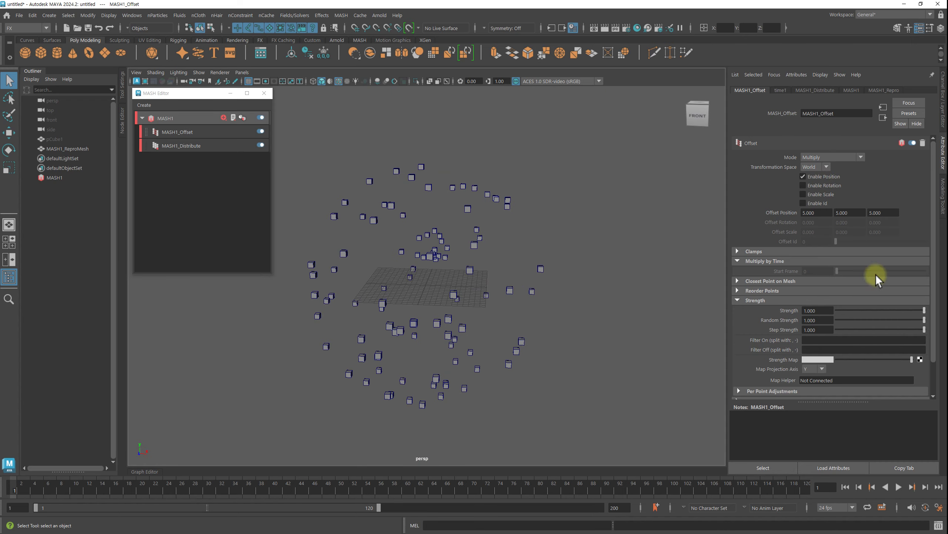
{"action": "left_click_drag", "start_coordinate": [916, 308], "coordinate": [824, 310]}
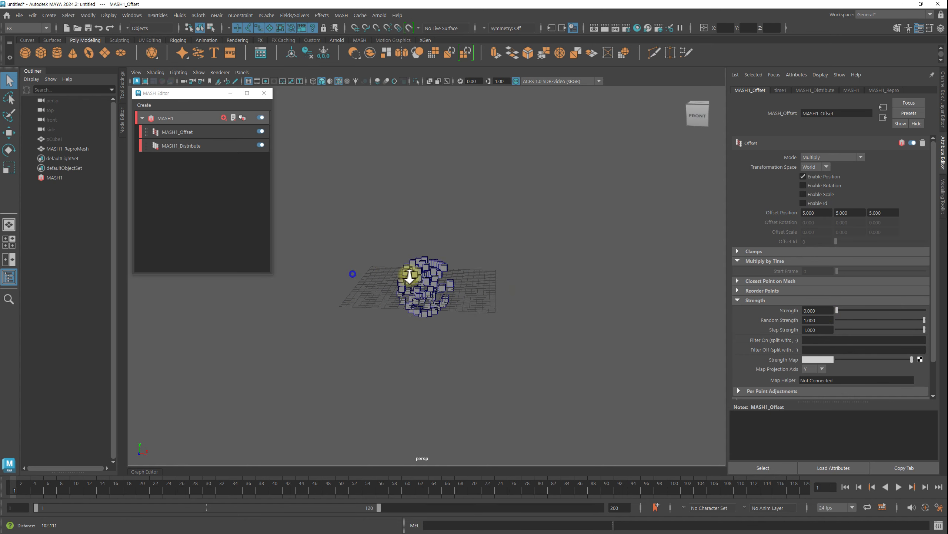
{"action": "right_click_drag", "start_coordinate": [413, 270], "coordinate": [626, 303], "text": "alt"}
{"action": "mouse_move", "coordinate": [837, 310]}
{"action": "left_mouse_down"}
{"action": "mouse_move", "coordinate": [926, 311]}
{"action": "mouse_move", "coordinate": [821, 309]}
{"action": "left_mouse_up"}
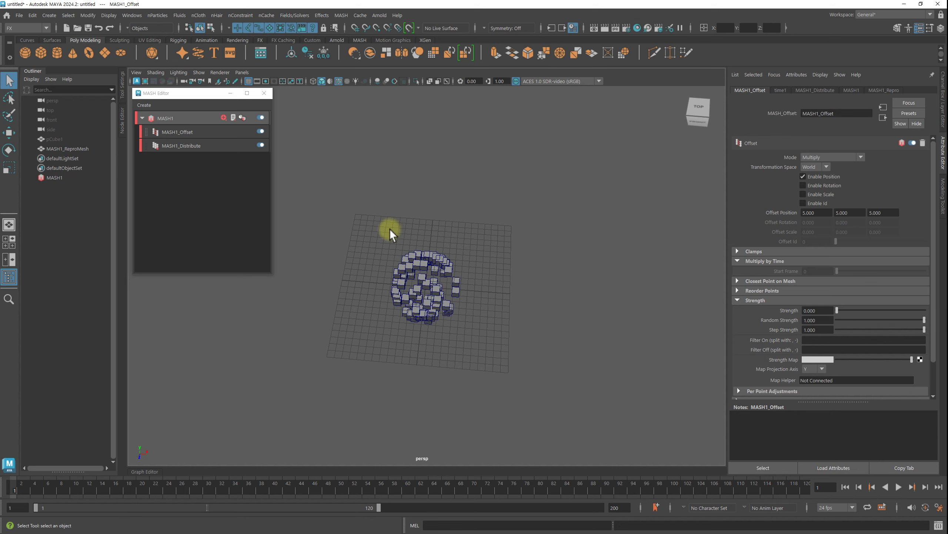
Set MASH1_Distribute radius to about 4.846, then review MASH1_Offset's 5, 5, 5 Offset Position
{"action": "left_click", "coordinate": [192, 146]}
{"action": "right_click_drag", "start_coordinate": [377, 229], "coordinate": [608, 265], "text": "alt"}
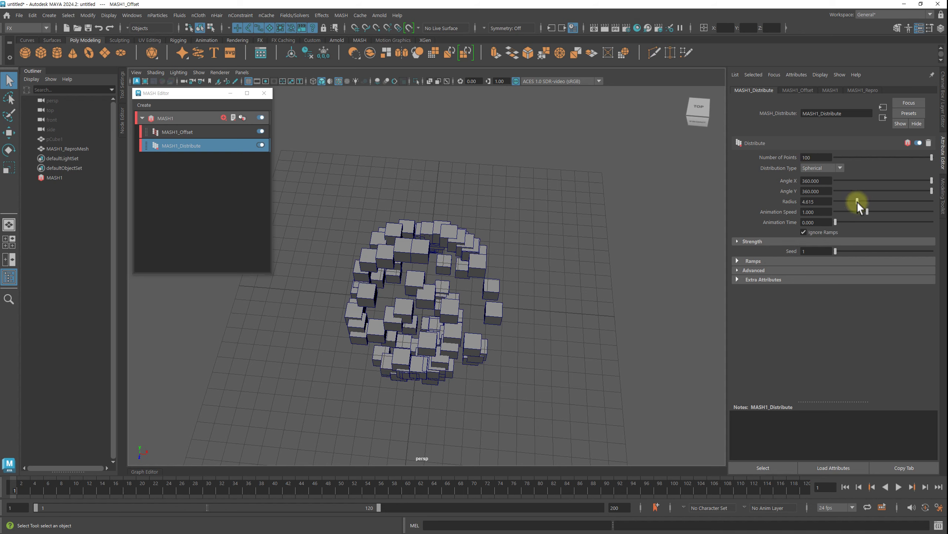
{"action": "mouse_move", "coordinate": [857, 202]}
{"action": "left_mouse_down"}
{"action": "mouse_move", "coordinate": [828, 203]}
{"action": "mouse_move", "coordinate": [858, 205]}
{"action": "mouse_move", "coordinate": [830, 211]}
{"action": "mouse_move", "coordinate": [859, 205]}
{"action": "left_mouse_up"}
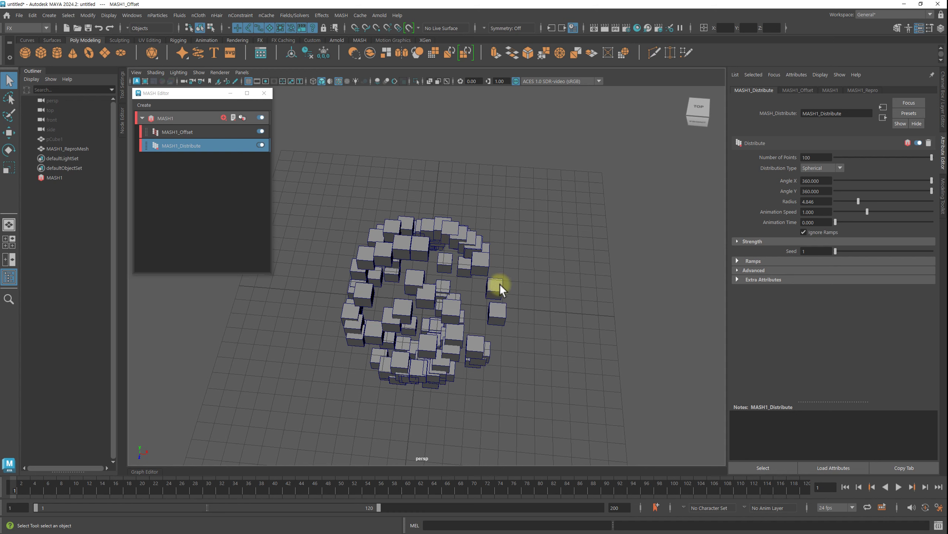
{"action": "left_click", "coordinate": [803, 91]}
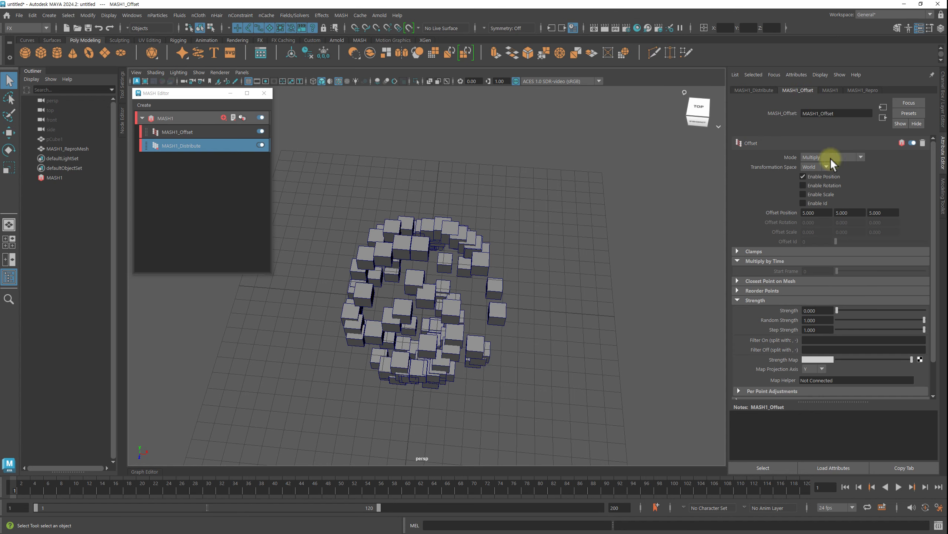
{"action": "left_click", "coordinate": [823, 212]}
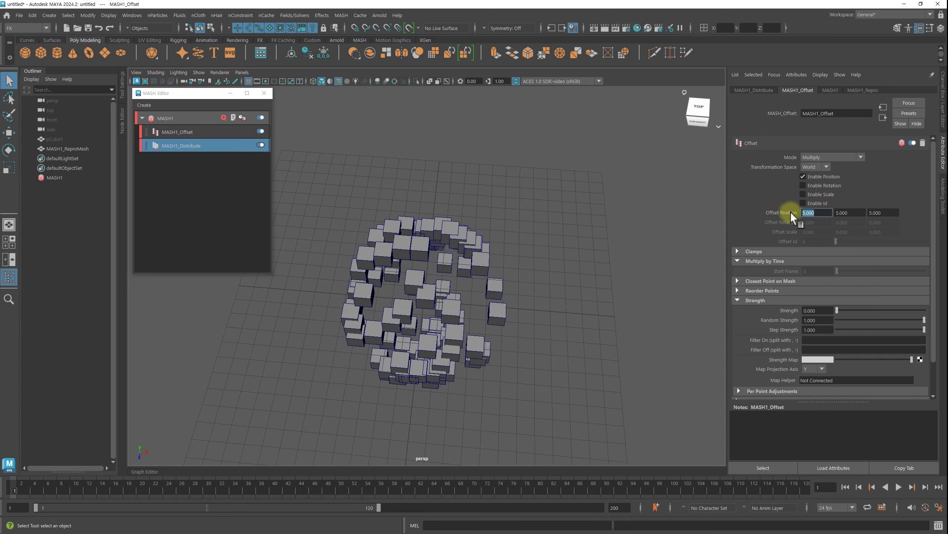
{"action": "left_click", "coordinate": [886, 213]}
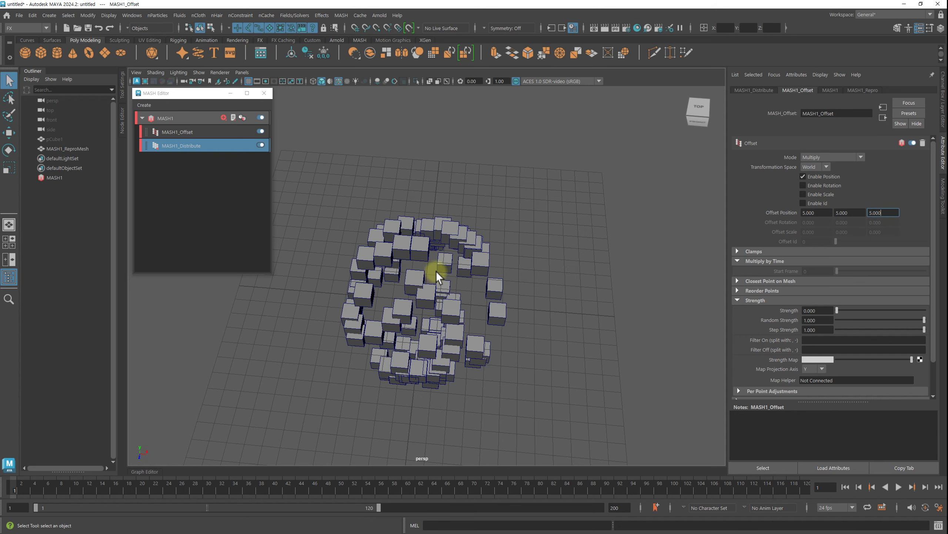
{"action": "mouse_move", "coordinate": [435, 271]}
{"action": "left_mouse_down", "text": "alt"}
{"action": "mouse_move", "coordinate": [439, 290]}
{"action": "mouse_move", "coordinate": [432, 287]}
{"action": "left_mouse_up", "text": "alt"}
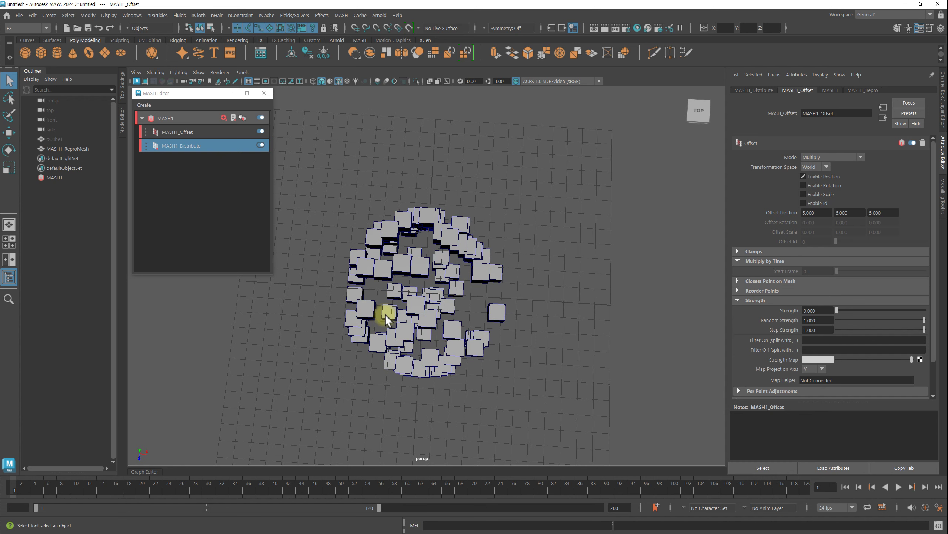
{"action": "mouse_move", "coordinate": [392, 309]}
{"action": "left_mouse_down", "text": "alt"}
{"action": "mouse_move", "coordinate": [392, 262]}
{"action": "mouse_move", "coordinate": [370, 255]}
{"action": "mouse_move", "coordinate": [471, 317]}
{"action": "mouse_move", "coordinate": [449, 313]}
{"action": "mouse_move", "coordinate": [483, 294]}
{"action": "left_mouse_up", "text": "alt"}
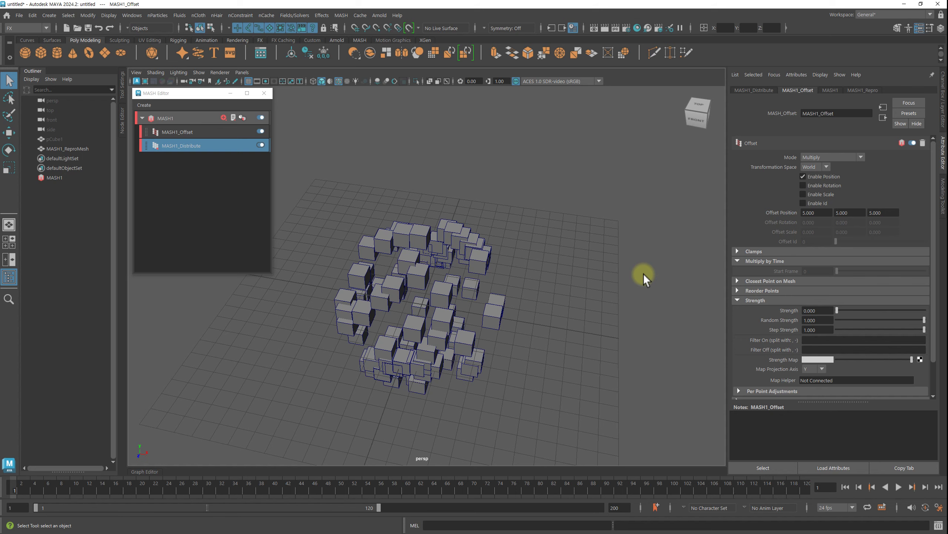
{"action": "mouse_move", "coordinate": [643, 273]}
{"action": "left_mouse_down", "text": "alt"}
{"action": "mouse_move", "coordinate": [572, 262]}
{"action": "mouse_move", "coordinate": [563, 276]}
{"action": "mouse_move", "coordinate": [575, 278]}
{"action": "left_mouse_up", "text": "alt"}
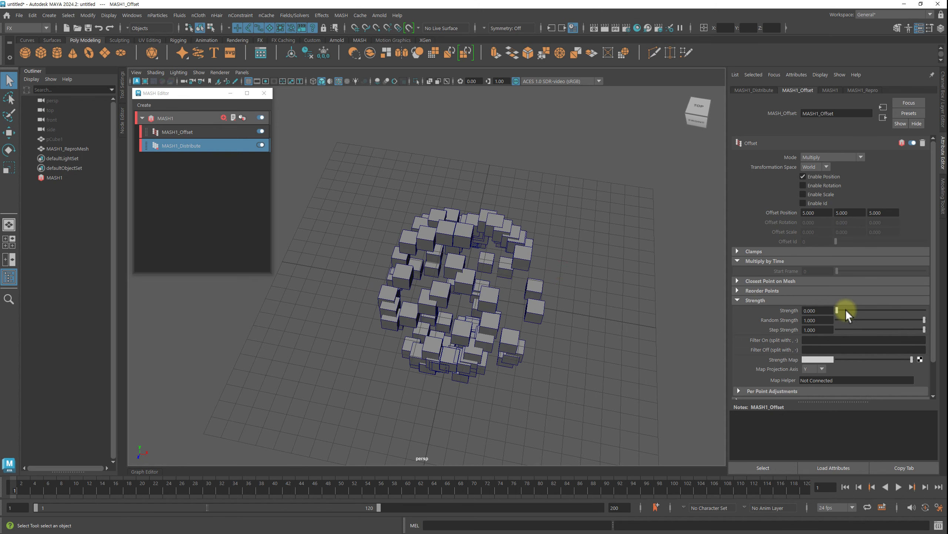
{"action": "left_click_drag", "start_coordinate": [847, 312], "coordinate": [896, 309]}
{"action": "mouse_move", "coordinate": [603, 275]}
{"action": "left_mouse_down", "text": "alt"}
{"action": "mouse_move", "coordinate": [512, 264]}
{"action": "mouse_move", "coordinate": [523, 266]}
{"action": "left_mouse_up", "text": "alt"}
{"action": "mouse_move", "coordinate": [897, 310]}
{"action": "left_mouse_down"}
{"action": "mouse_move", "coordinate": [923, 310]}
{"action": "mouse_move", "coordinate": [824, 310]}
{"action": "left_mouse_up"}
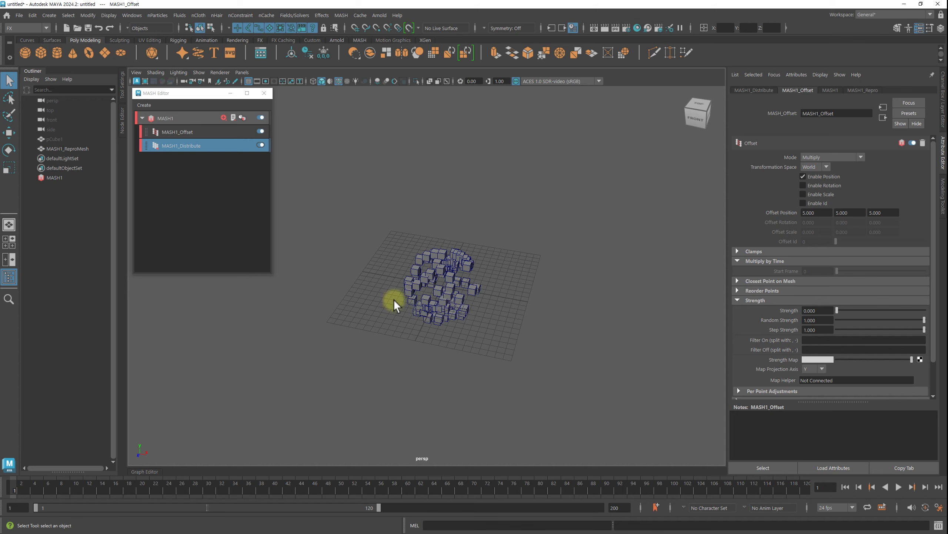
{"action": "key", "text": "5"}
{"action": "key", "text": "f"}
{"action": "mouse_move", "coordinate": [841, 308]}
{"action": "left_mouse_down"}
{"action": "mouse_move", "coordinate": [923, 309]}
{"action": "mouse_move", "coordinate": [837, 309]}
{"action": "left_mouse_up"}
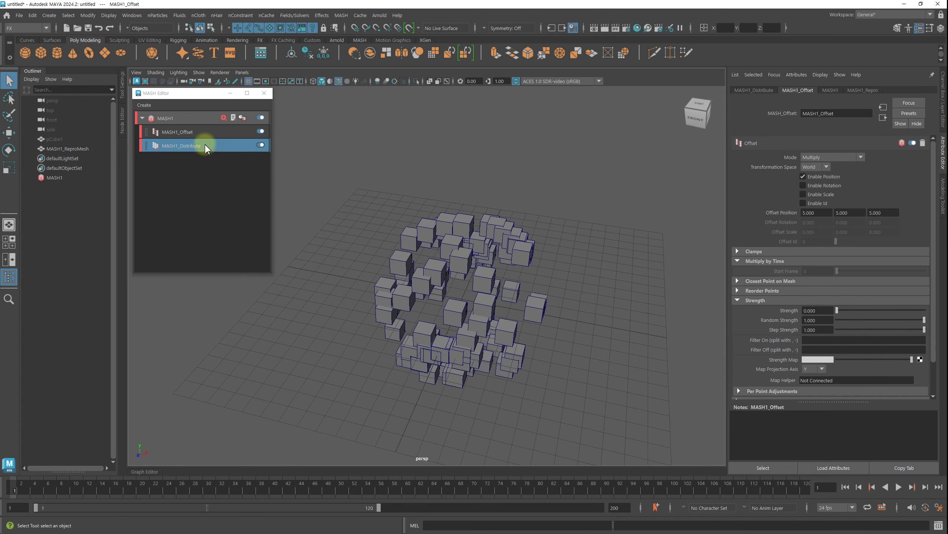
Drag MASH1_Distribute radius to 0 and MASH1_Offset Strength to 1, then reselect Distribute
{"action": "left_click", "coordinate": [758, 90]}
{"action": "left_click_drag", "start_coordinate": [855, 205], "coordinate": [819, 201]}
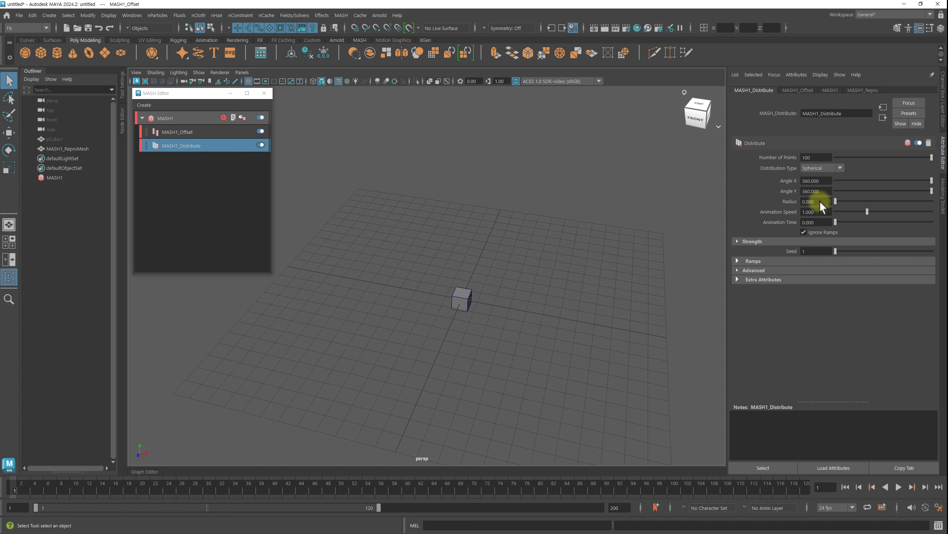
{"action": "left_click", "coordinate": [207, 133]}
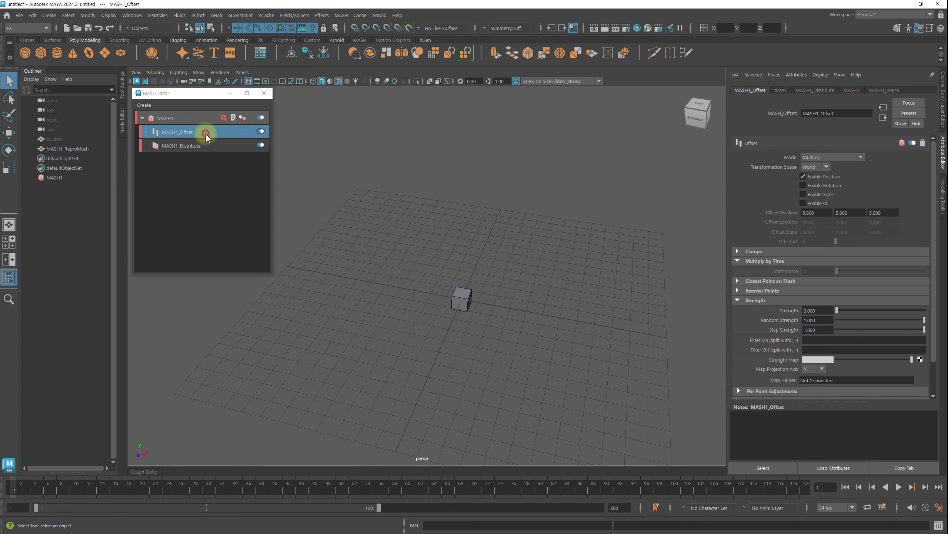
{"action": "mouse_move", "coordinate": [840, 310]}
{"action": "left_mouse_down"}
{"action": "mouse_move", "coordinate": [819, 310]}
{"action": "mouse_move", "coordinate": [925, 310]}
{"action": "left_mouse_up"}
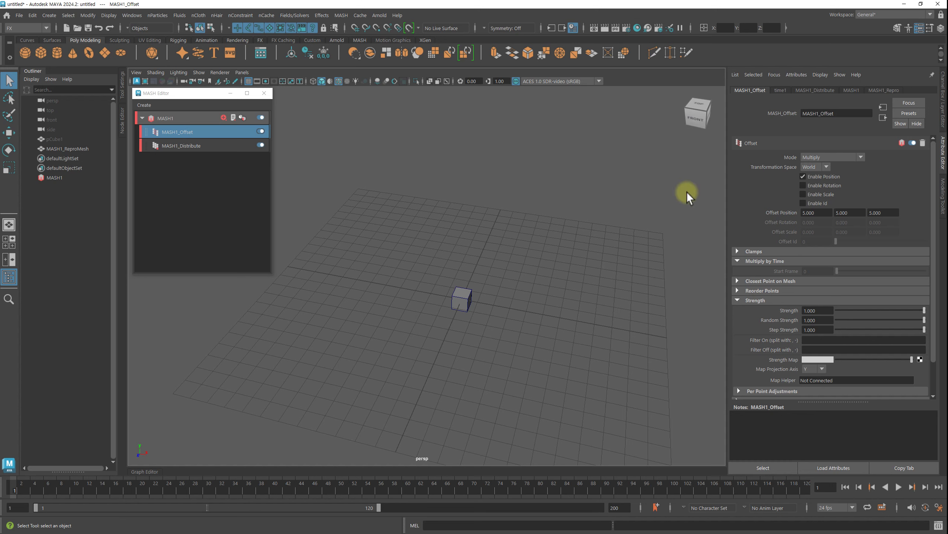
{"action": "left_click", "coordinate": [220, 146]}
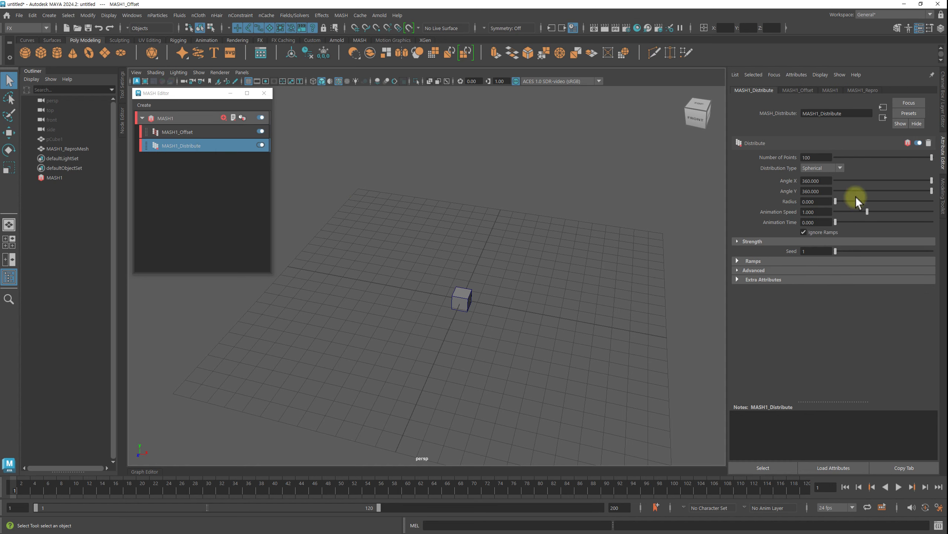
Nudge the Distribute radius, then scrub MASH1_Offset Strength and check its Y and Z Offset Position
{"action": "left_click_drag", "start_coordinate": [848, 202], "coordinate": [839, 200]}
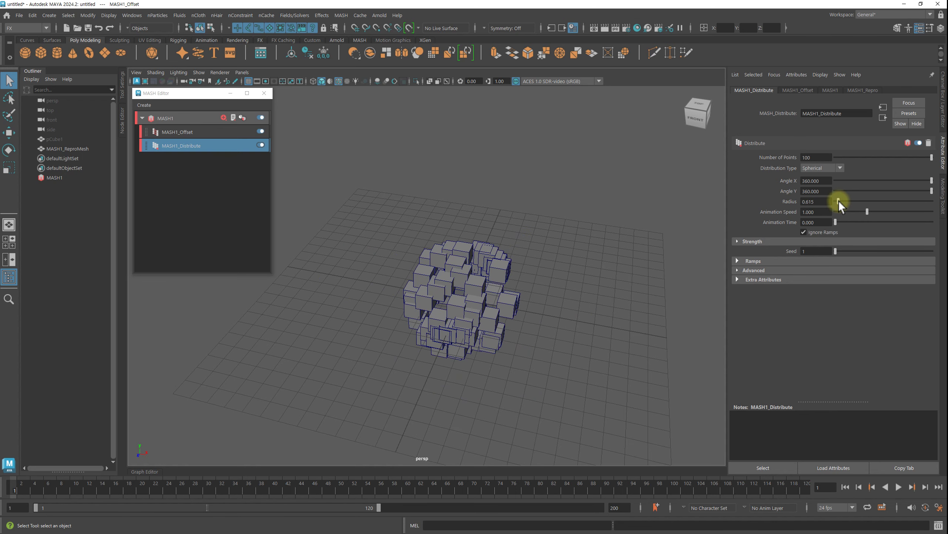
{"action": "left_click", "coordinate": [799, 91]}
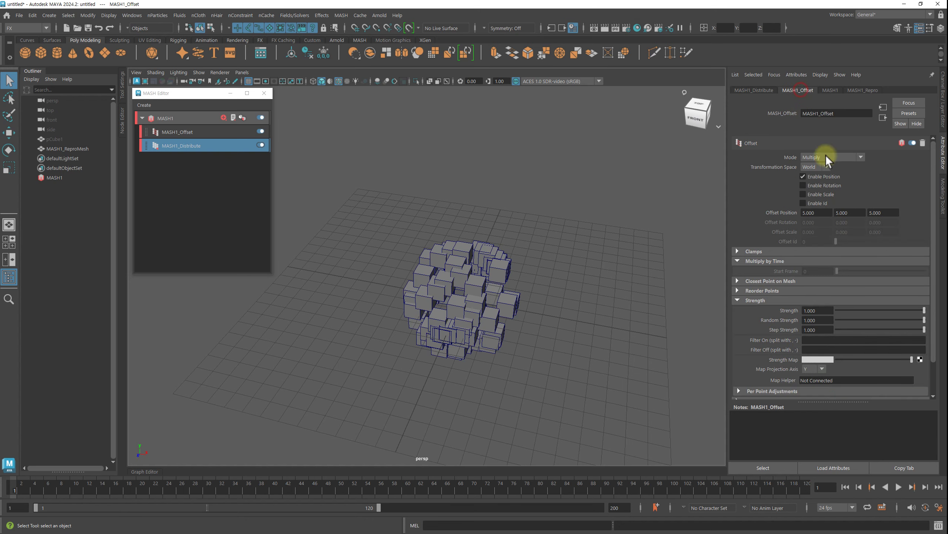
{"action": "mouse_move", "coordinate": [855, 305]}
{"action": "left_mouse_down"}
{"action": "mouse_move", "coordinate": [824, 307]}
{"action": "mouse_move", "coordinate": [930, 303]}
{"action": "left_mouse_up"}
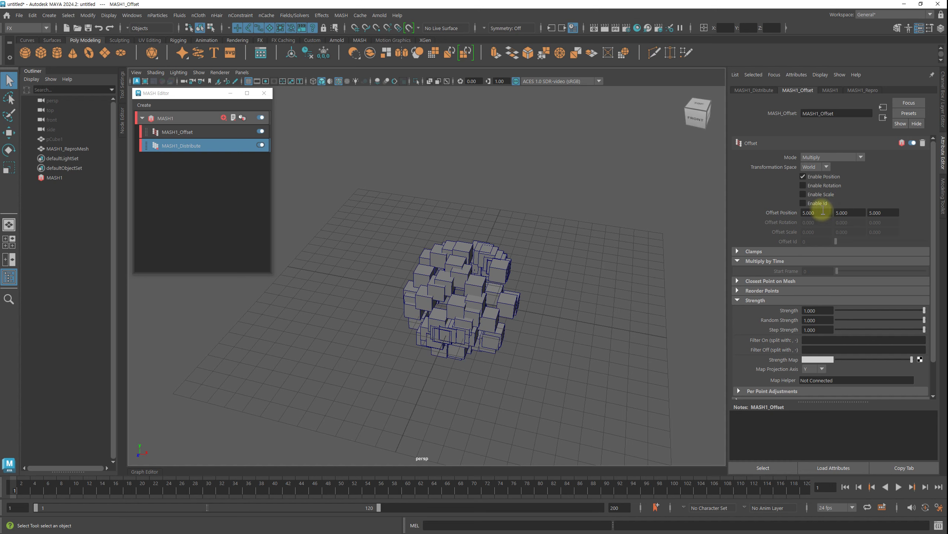
{"action": "left_click", "coordinate": [850, 212]}
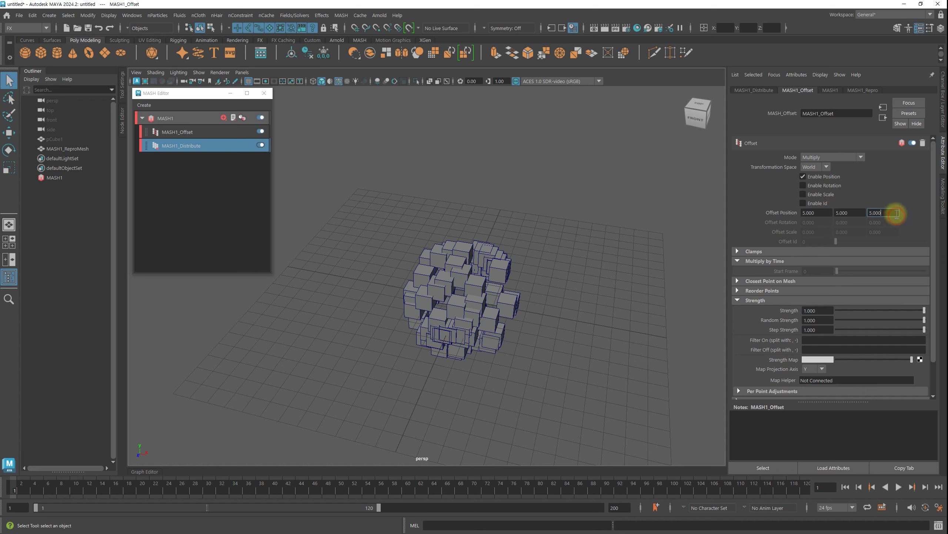
{"action": "left_click", "coordinate": [897, 212]}
{"action": "left_click_drag", "start_coordinate": [840, 310], "coordinate": [941, 309]}
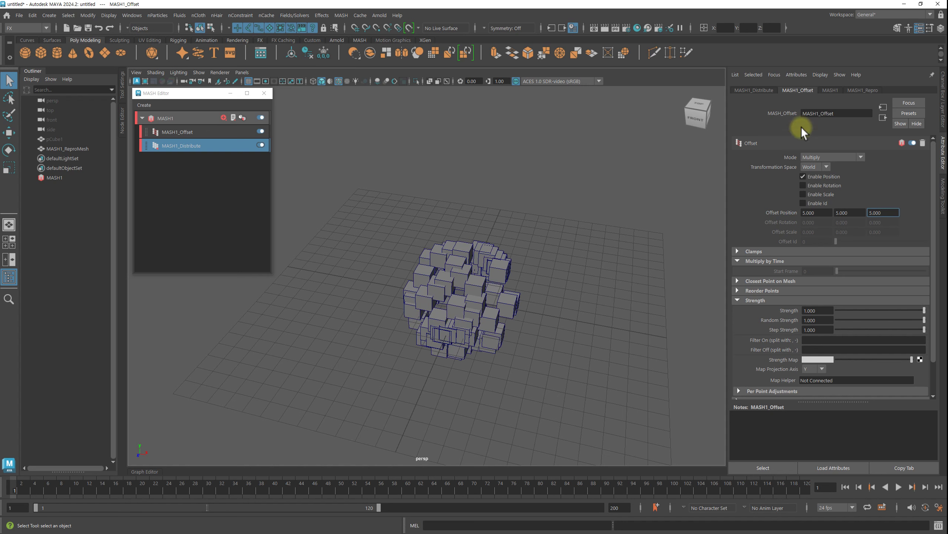
Switch MASH1_Offset's Offset Mode to Multiply by Time, collapsing the cubes into one compact block
{"action": "left_click", "coordinate": [835, 157]}
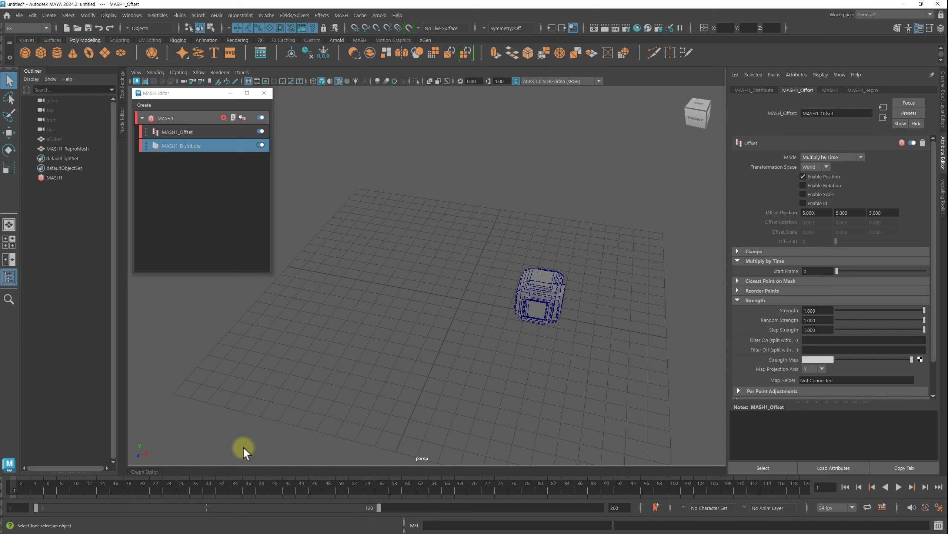
{"action": "key", "text": "alt+v"}
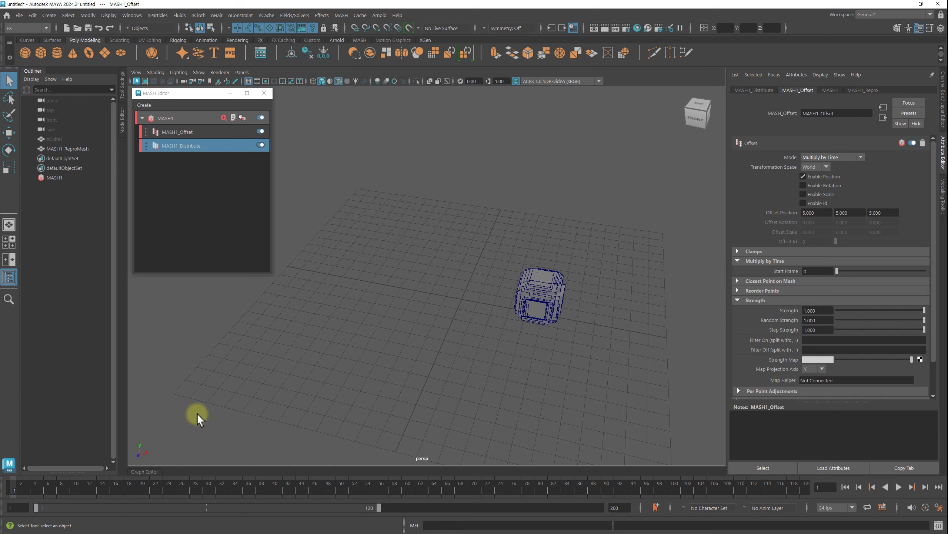
{"action": "scroll", "coordinate": [358, 300], "scroll_direction": "down", "scroll_amount": 5}
{"action": "key", "text": "alt+v"}
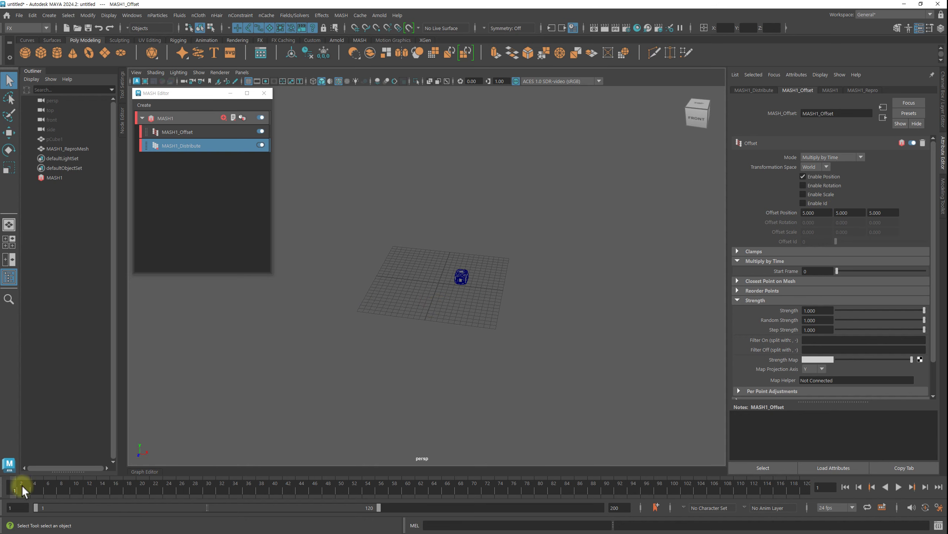
{"action": "key", "text": "alt+v"}
{"action": "left_click_drag", "start_coordinate": [33, 494], "coordinate": [2, 496]}
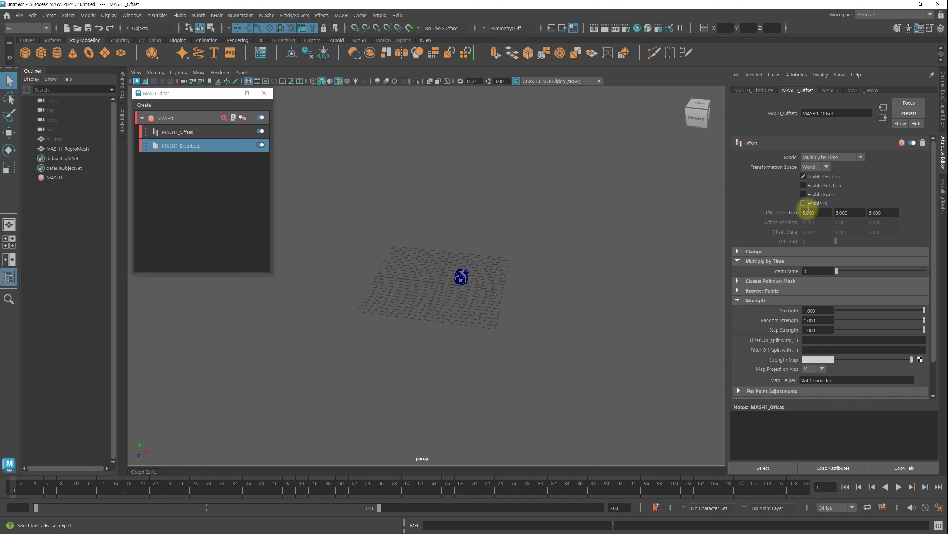
{"action": "left_click", "coordinate": [842, 157]}
{"action": "left_click", "coordinate": [834, 177]}
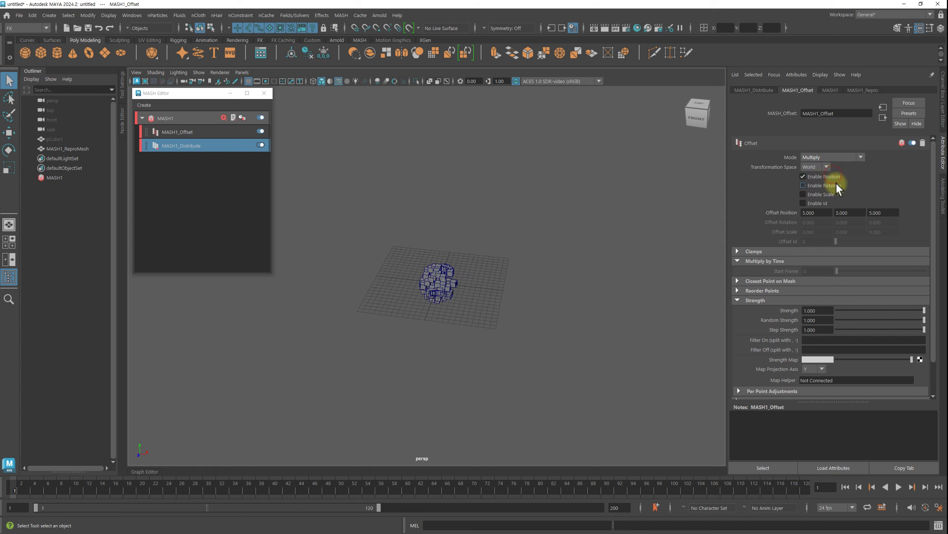
{"action": "mouse_move", "coordinate": [843, 312]}
{"action": "left_mouse_down"}
{"action": "mouse_move", "coordinate": [814, 311]}
{"action": "mouse_move", "coordinate": [926, 311]}
{"action": "mouse_move", "coordinate": [808, 312]}
{"action": "mouse_move", "coordinate": [926, 311]}
{"action": "left_mouse_up"}
{"action": "left_click", "coordinate": [834, 157]}
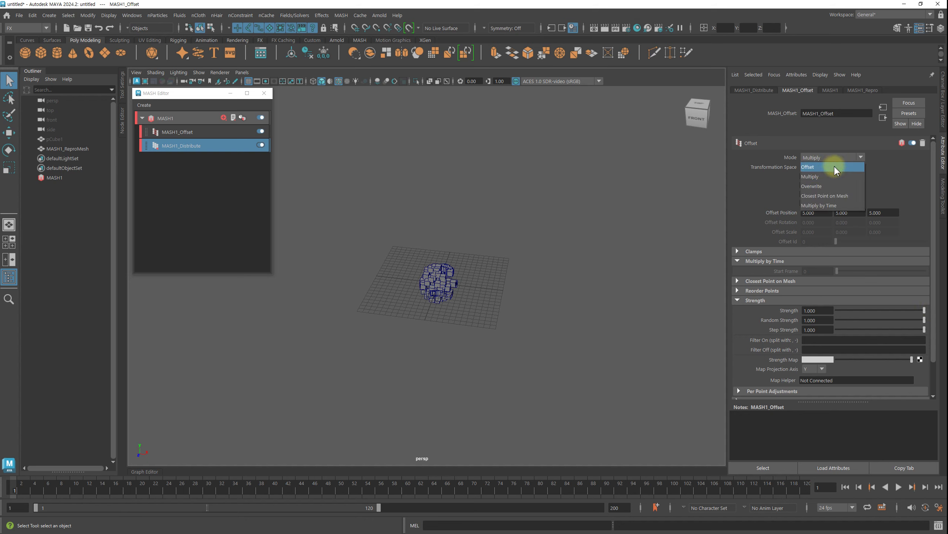
{"action": "left_click", "coordinate": [839, 207]}
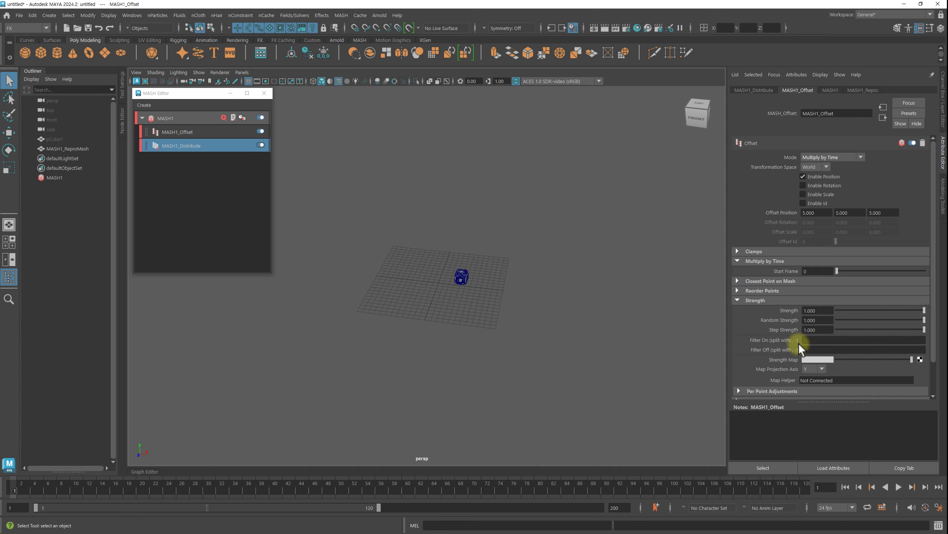
{"action": "mouse_move", "coordinate": [21, 486]}
{"action": "left_mouse_down"}
{"action": "mouse_move", "coordinate": [42, 489]}
{"action": "mouse_move", "coordinate": [10, 487]}
{"action": "mouse_move", "coordinate": [85, 486]}
{"action": "mouse_move", "coordinate": [11, 492]}
{"action": "left_mouse_up"}
{"action": "mouse_move", "coordinate": [311, 391]}
{"action": "right_mouse_down", "text": "alt"}
{"action": "mouse_move", "coordinate": [434, 335]}
{"action": "mouse_move", "coordinate": [507, 282]}
{"action": "mouse_move", "coordinate": [689, 307]}
{"action": "right_mouse_up", "text": "alt"}
{"action": "left_click_drag", "start_coordinate": [688, 307], "coordinate": [570, 303], "text": "alt"}
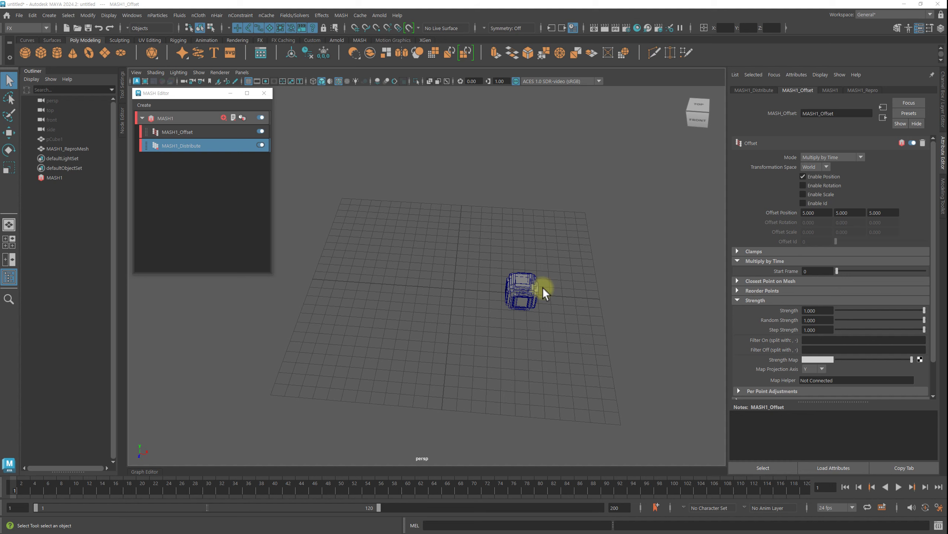
{"action": "key", "text": "alt+v"}
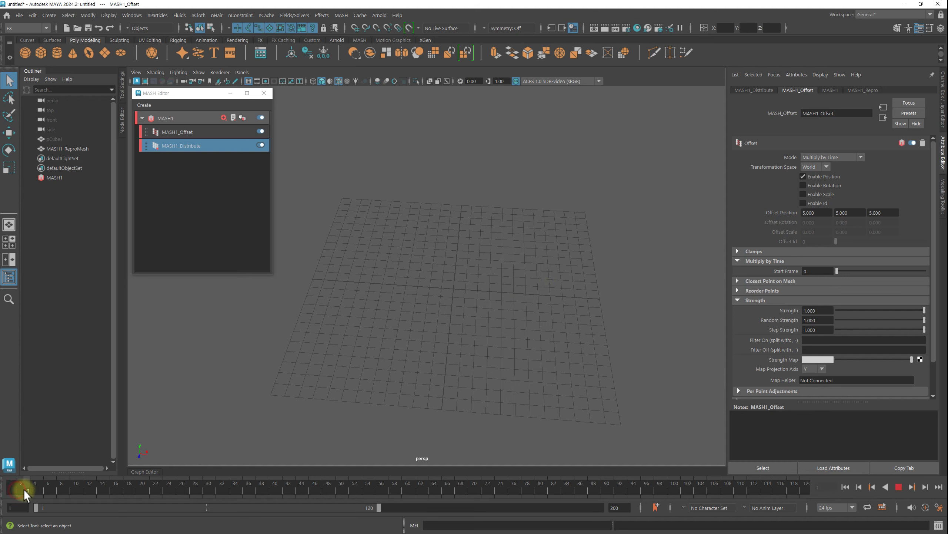
{"action": "left_click_drag", "start_coordinate": [25, 493], "coordinate": [15, 492]}
{"action": "middle_click_drag", "start_coordinate": [529, 297], "coordinate": [490, 271], "text": "alt"}
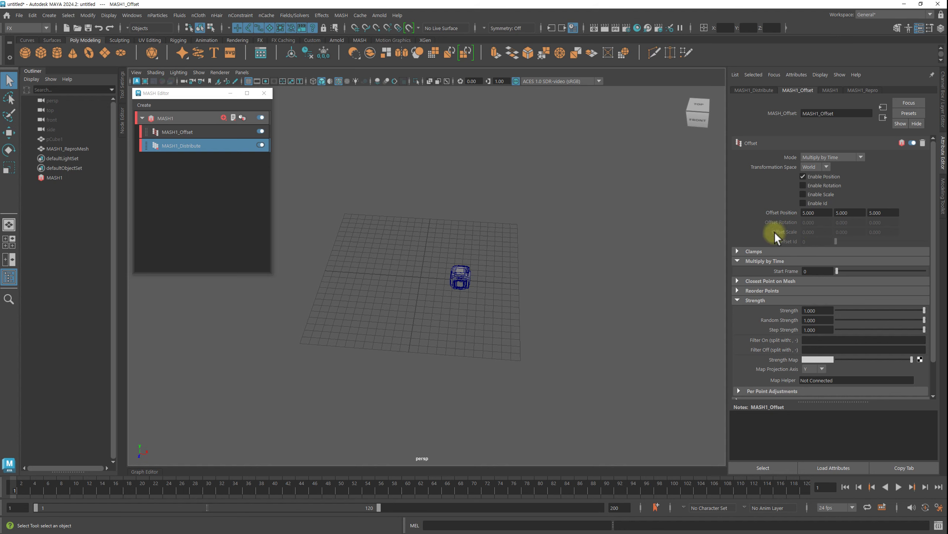
{"action": "left_click", "coordinate": [885, 212]}
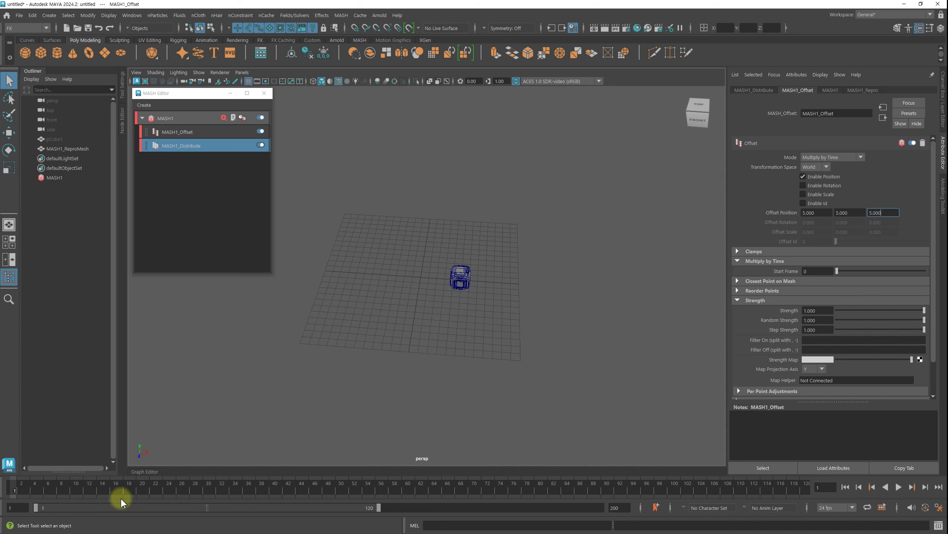
{"action": "key", "text": "alt+v"}
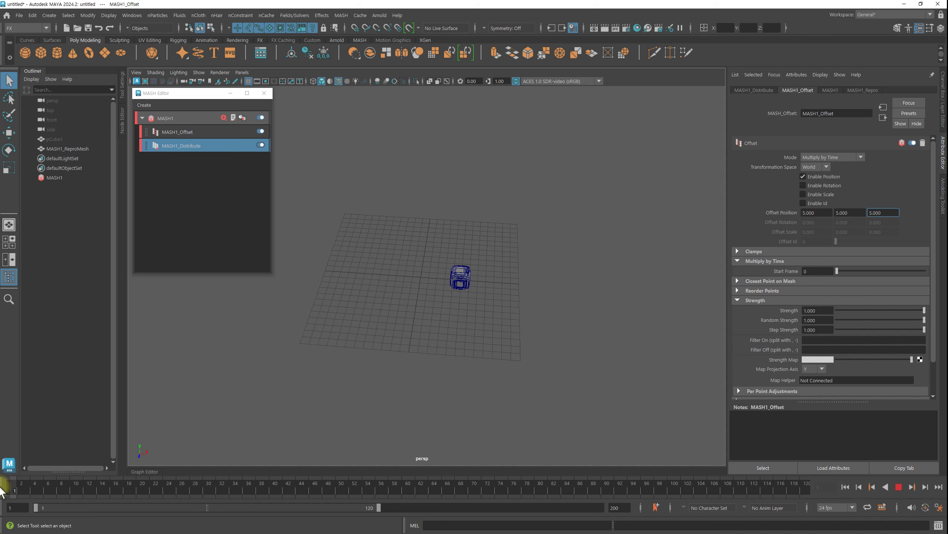
{"action": "key", "text": "alt+v"}
{"action": "mouse_move", "coordinate": [449, 328]}
{"action": "right_mouse_down", "text": "alt"}
{"action": "mouse_move", "coordinate": [588, 328]}
{"action": "mouse_move", "coordinate": [523, 322]}
{"action": "mouse_move", "coordinate": [547, 325]}
{"action": "right_mouse_up", "text": "alt"}
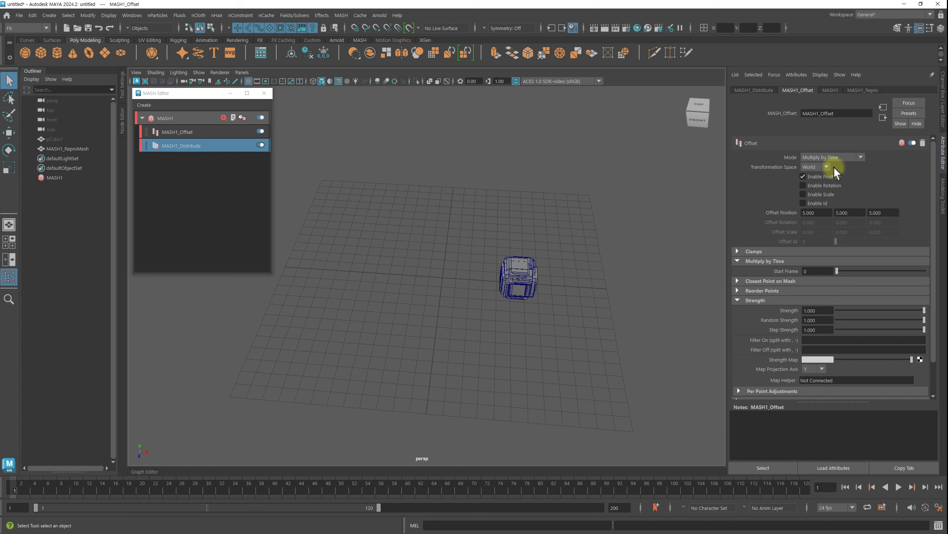
Set MASH1_Offset's Transformation Space to Local, then bring up MASH1's list of addable nodes
{"action": "left_click", "coordinate": [821, 167]}
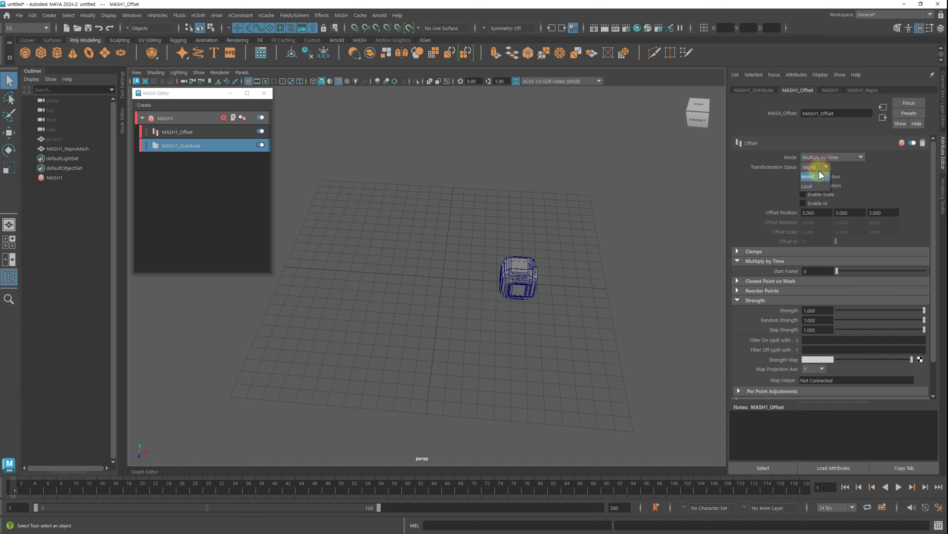
{"action": "left_click", "coordinate": [816, 185]}
{"action": "left_click_drag", "start_coordinate": [39, 485], "coordinate": [15, 486]}
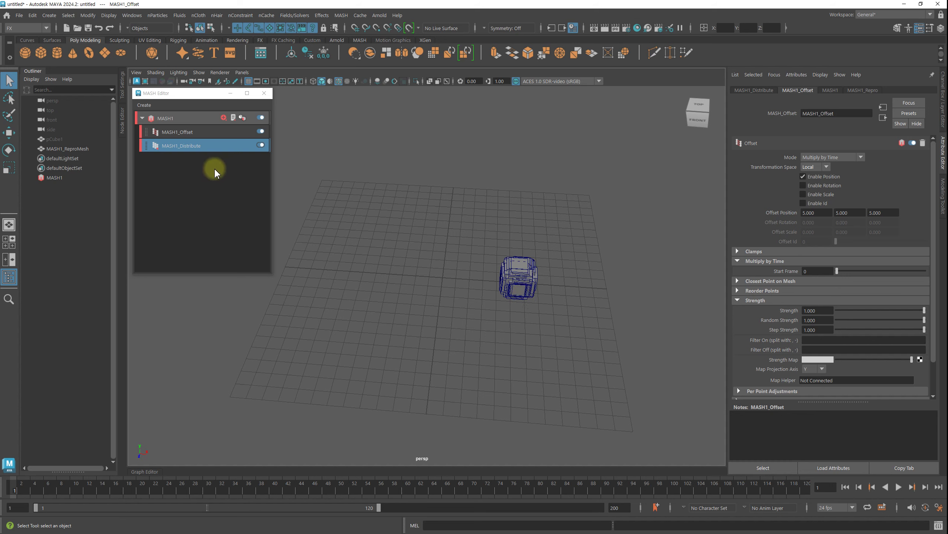
{"action": "left_click", "coordinate": [209, 145]}
{"action": "left_click", "coordinate": [223, 119]}
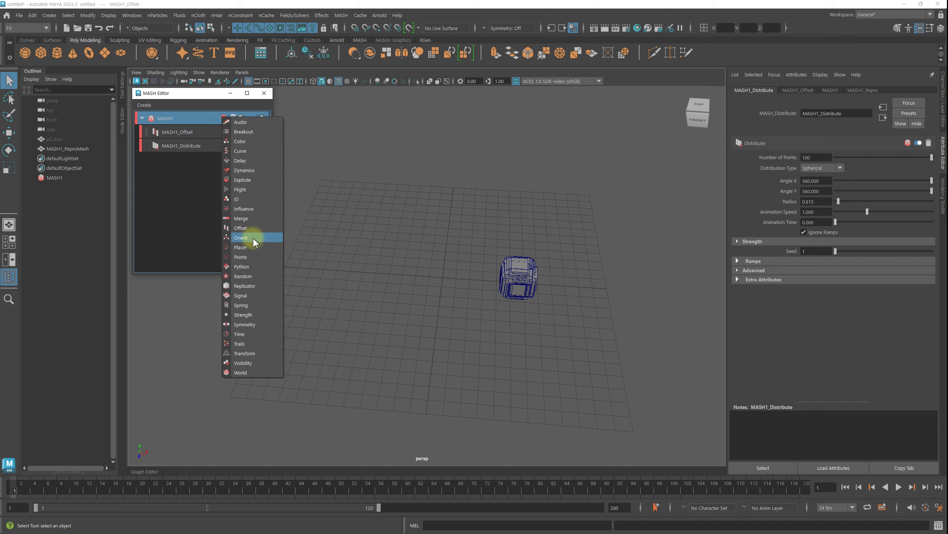
Add a Random node to MASH1 and compare its settings with the Offset node's
{"action": "left_click", "coordinate": [244, 276]}
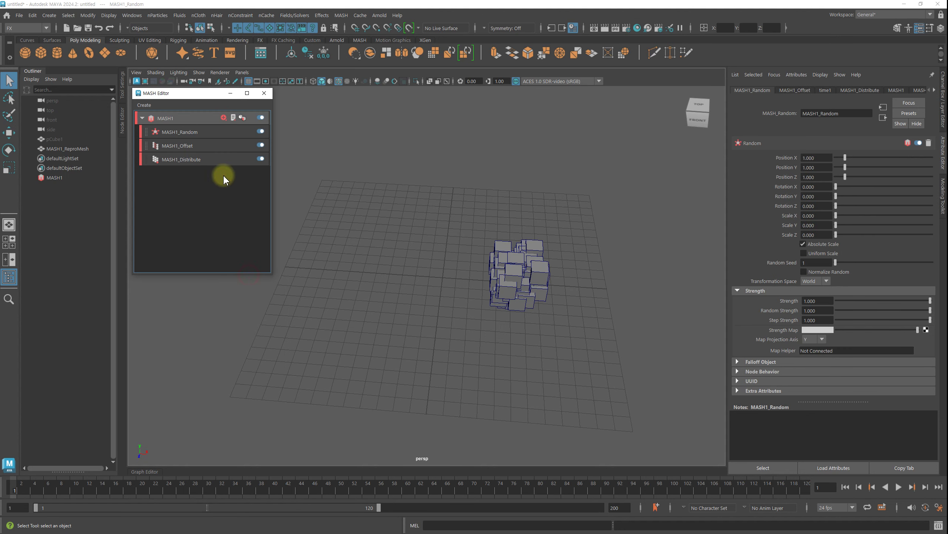
{"action": "left_click", "coordinate": [187, 133]}
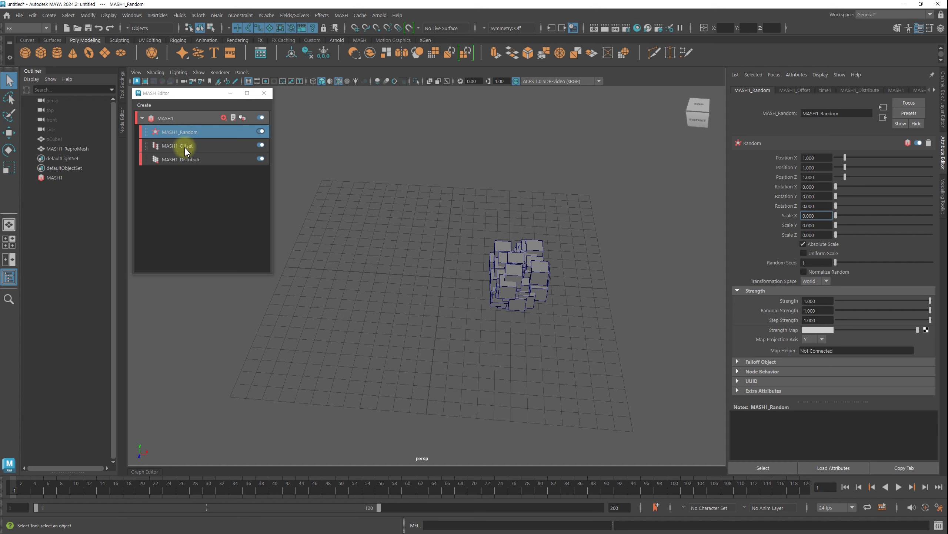
{"action": "left_click", "coordinate": [184, 146]}
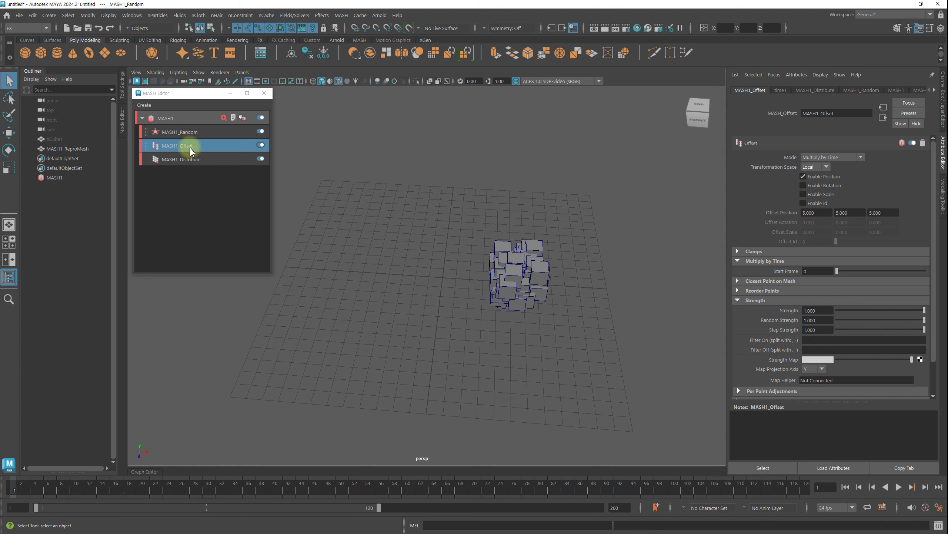
{"action": "left_click", "coordinate": [193, 132]}
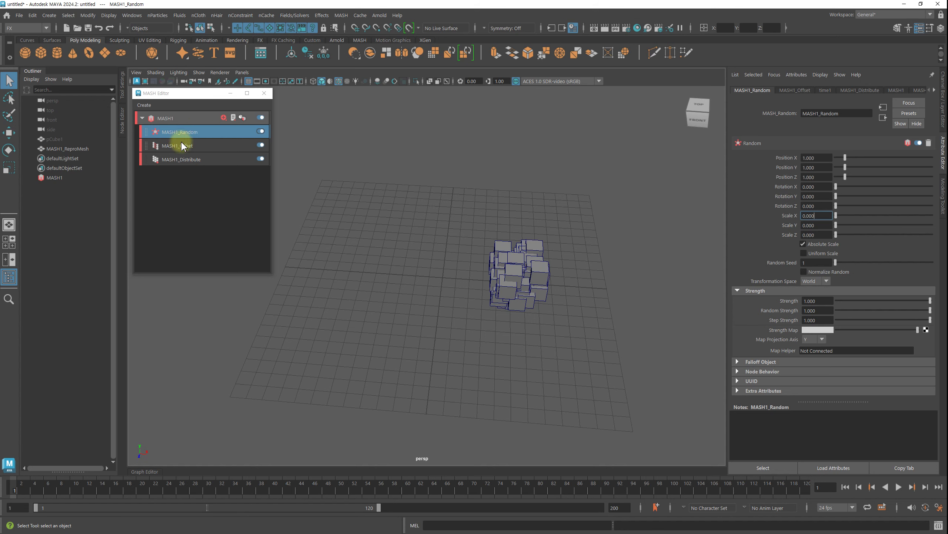
{"action": "left_click", "coordinate": [168, 146]}
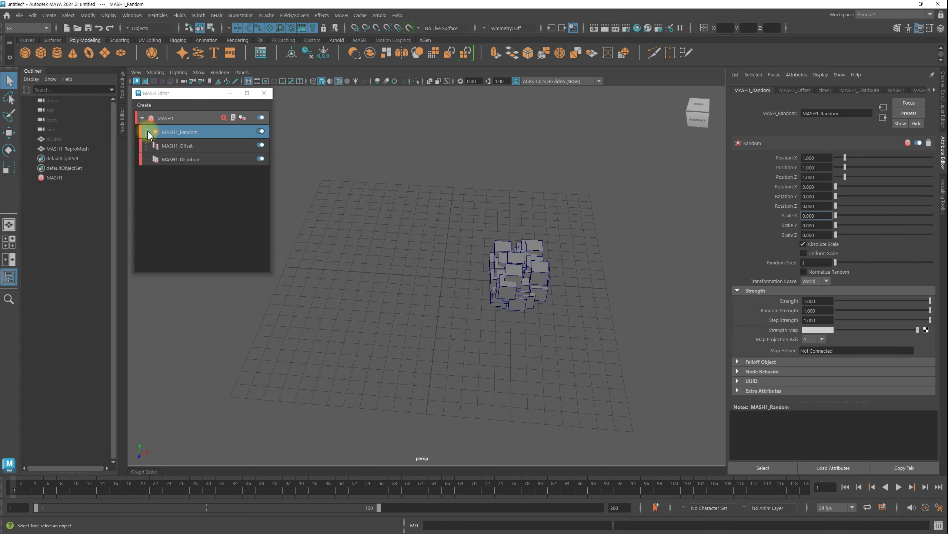
Move the Random node below Offset and load MASH1_Random in the Attribute Editor
{"action": "left_click_drag", "start_coordinate": [148, 132], "coordinate": [152, 153]}
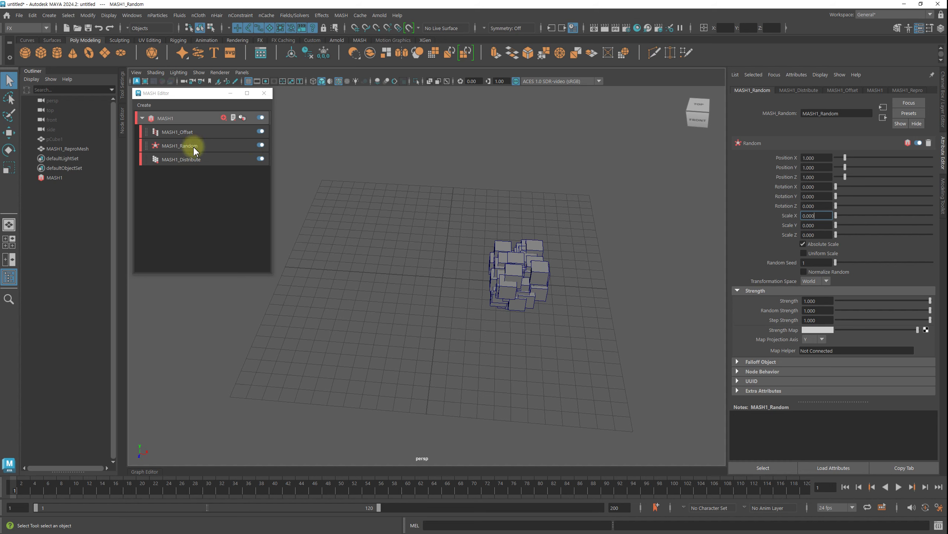
{"action": "left_click", "coordinate": [174, 147]}
{"action": "left_click", "coordinate": [180, 131]}
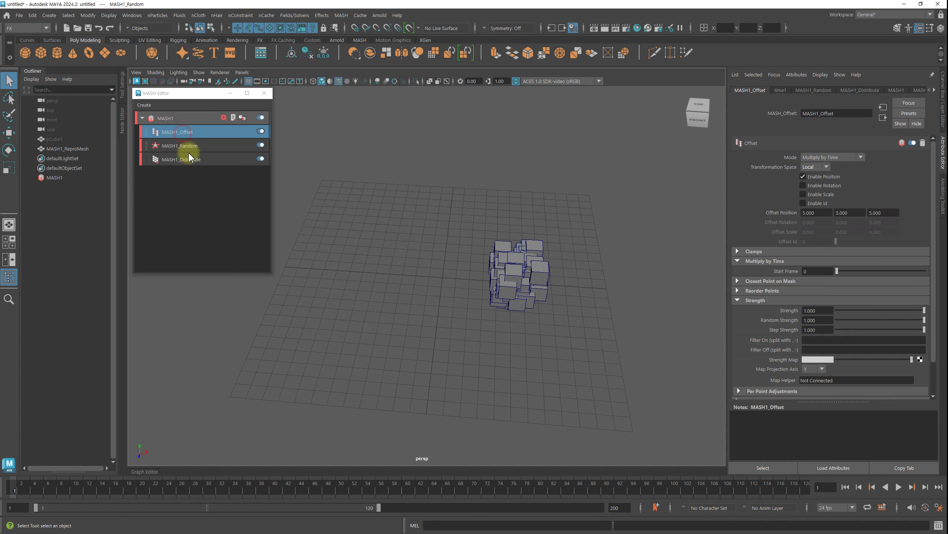
{"action": "left_click", "coordinate": [186, 161]}
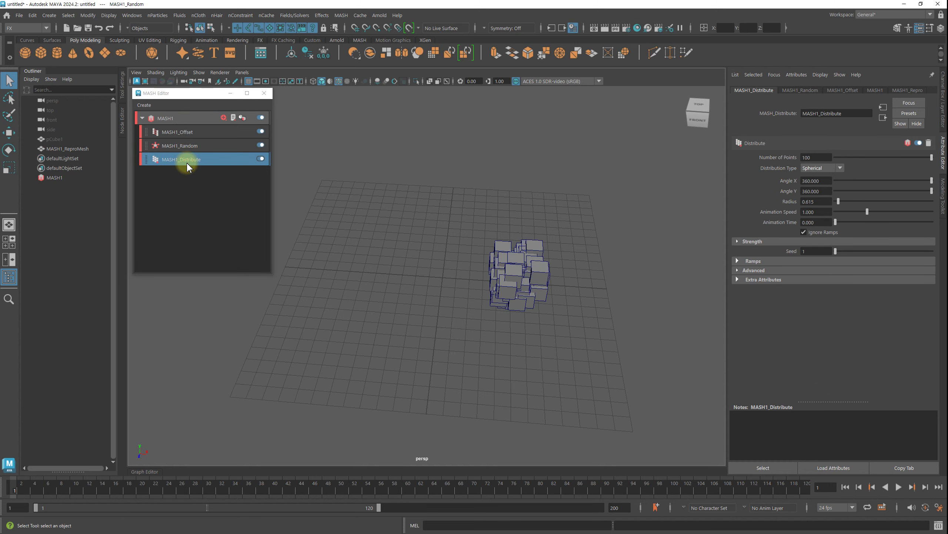
{"action": "left_click", "coordinate": [186, 148]}
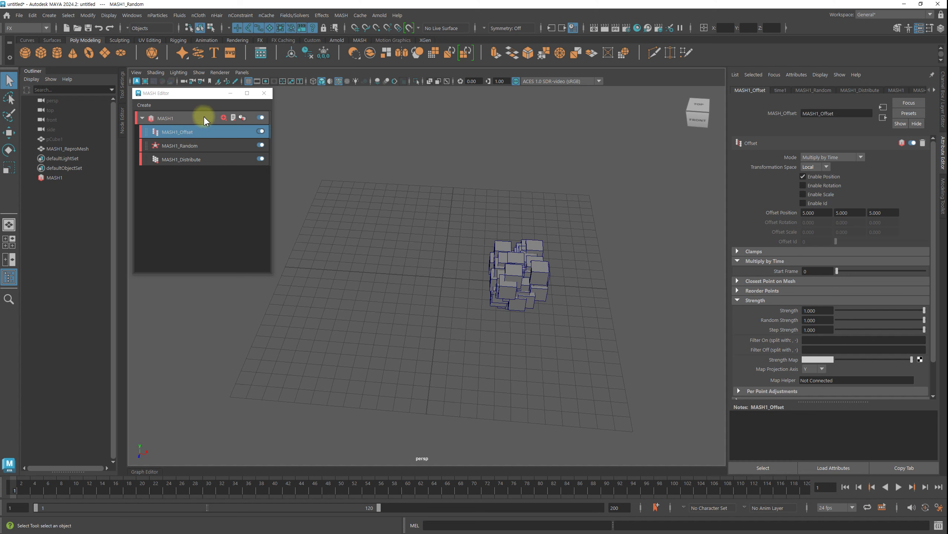
{"action": "left_click", "coordinate": [203, 149]}
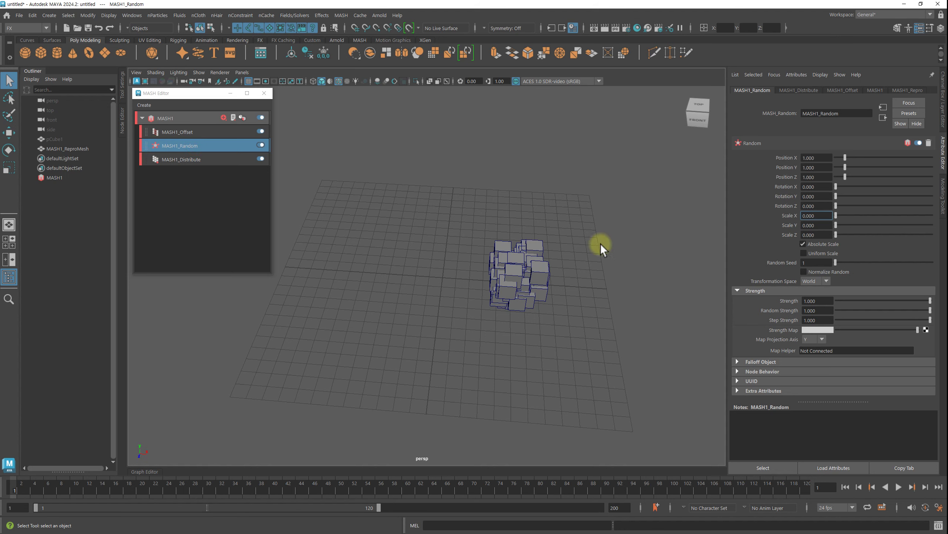
Zero MASH1_Random's Position and randomise Rotation X up to 180, then preview playback
{"action": "left_click_drag", "start_coordinate": [846, 176], "coordinate": [813, 158]}
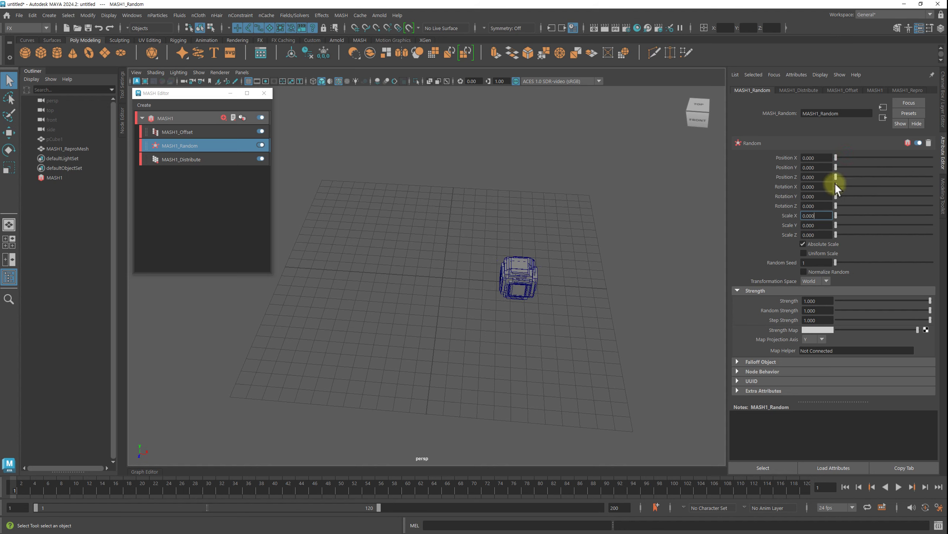
{"action": "left_click_drag", "start_coordinate": [836, 186], "coordinate": [867, 188]}
{"action": "mouse_move", "coordinate": [604, 223]}
{"action": "left_mouse_down", "text": "alt"}
{"action": "mouse_move", "coordinate": [577, 222]}
{"action": "mouse_move", "coordinate": [607, 218]}
{"action": "left_mouse_up", "text": "alt"}
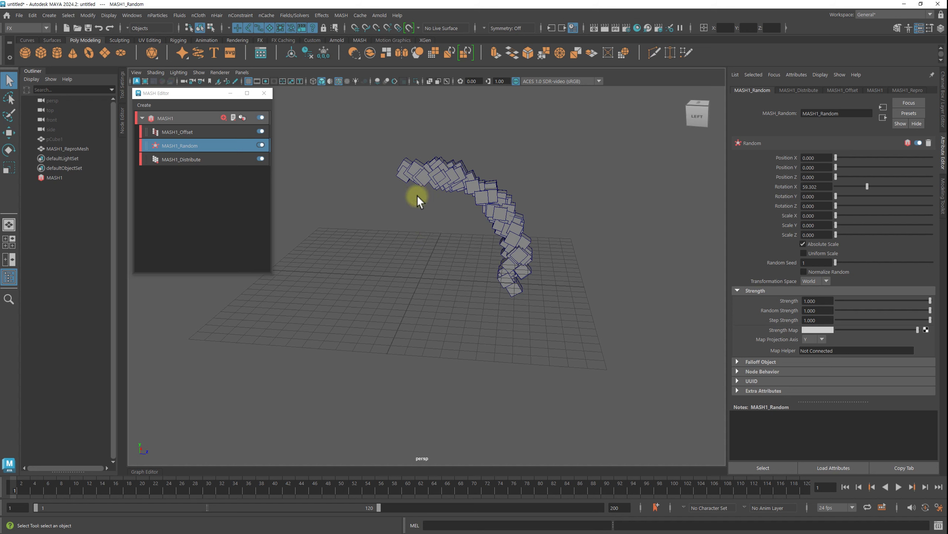
{"action": "left_click_drag", "start_coordinate": [863, 191], "coordinate": [908, 189]}
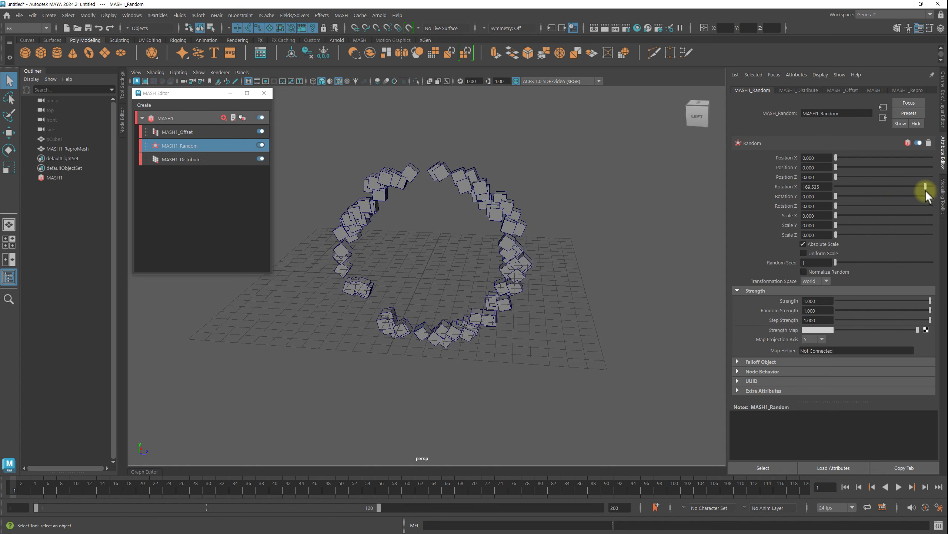
{"action": "left_click_drag", "start_coordinate": [908, 188], "coordinate": [934, 191]}
{"action": "left_click_drag", "start_coordinate": [518, 285], "coordinate": [508, 286], "text": "alt"}
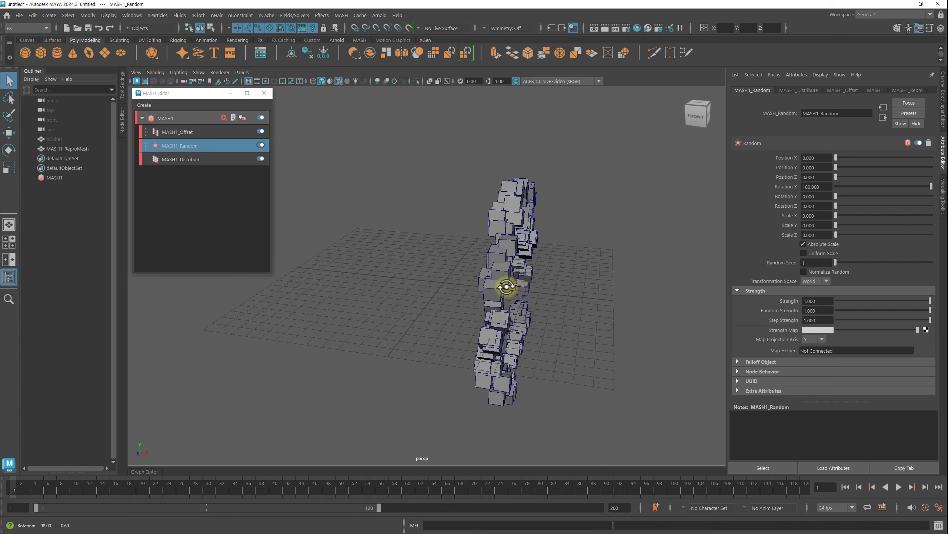
{"action": "key", "text": "alt+v"}
{"action": "left_click", "coordinate": [19, 485]}
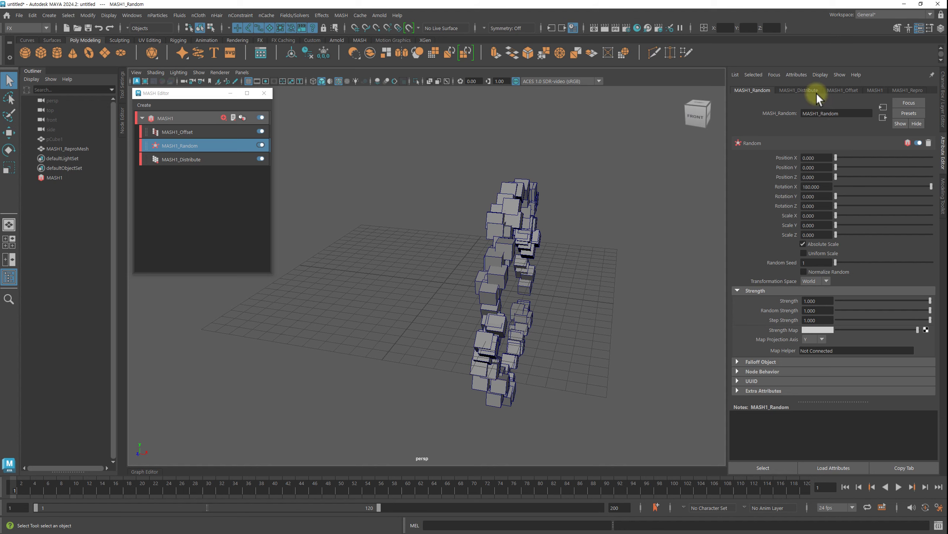
Enter 1 for MASH1_Offset's Offset Position X and Y, then select the Z field
{"action": "left_click", "coordinate": [201, 132]}
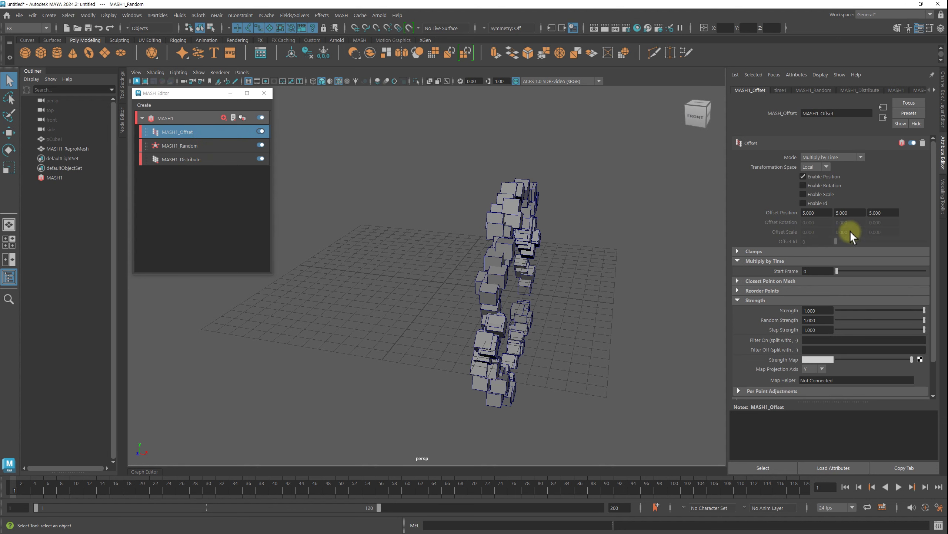
{"action": "type", "text": "1"}
{"action": "left_click", "coordinate": [845, 212]}
{"action": "type", "text": "1"}
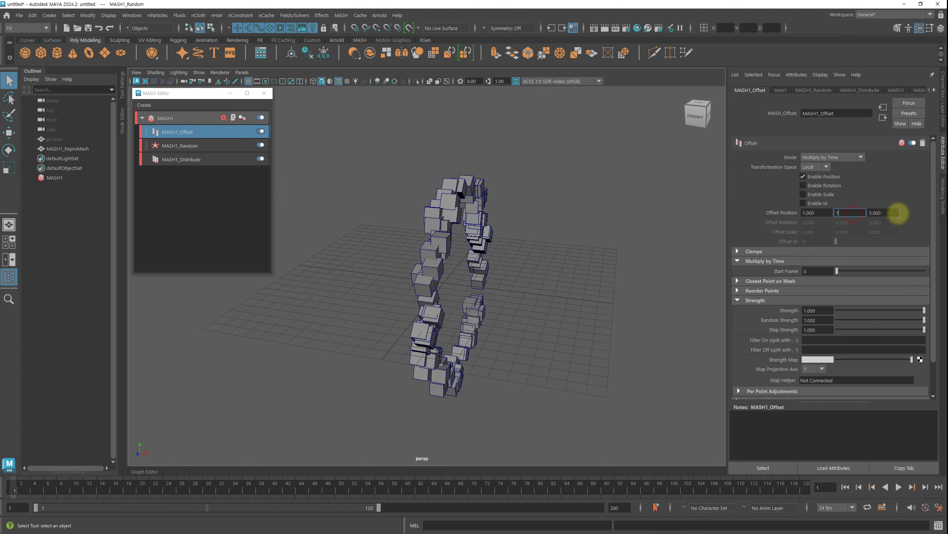
{"action": "left_click", "coordinate": [893, 212]}
{"action": "type", "text": "1.000"}
Commit Offset Position Z as 1, then raise MASH1_Random's Rotation Y to 180
{"action": "key", "text": "Return"}
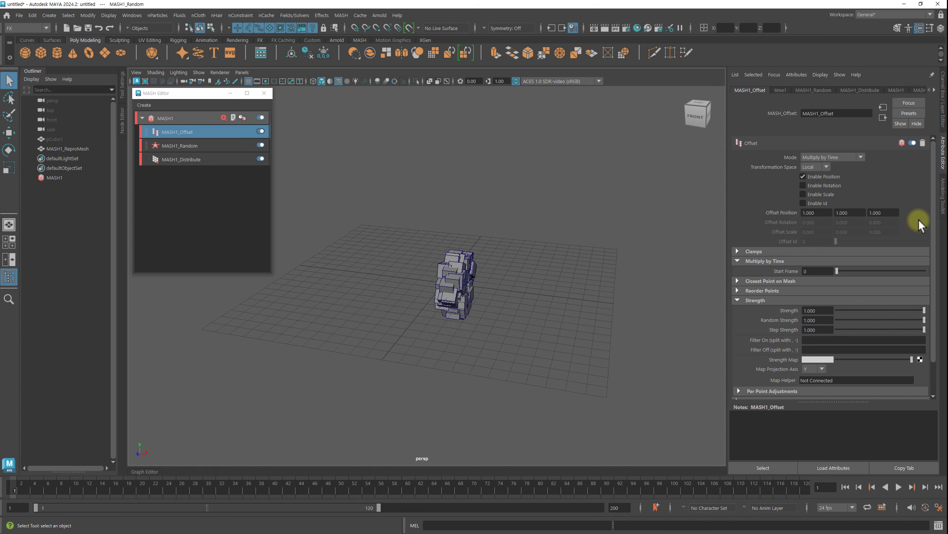
{"action": "left_click", "coordinate": [16, 490]}
{"action": "mouse_move", "coordinate": [17, 490]}
{"action": "left_mouse_down"}
{"action": "mouse_move", "coordinate": [78, 484]}
{"action": "mouse_move", "coordinate": [2, 486]}
{"action": "left_mouse_up"}
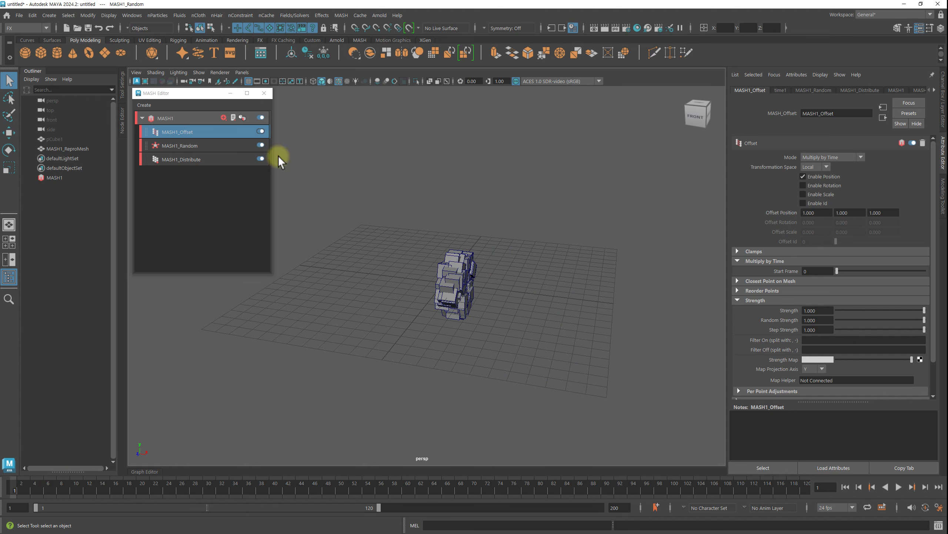
{"action": "left_click", "coordinate": [194, 145]}
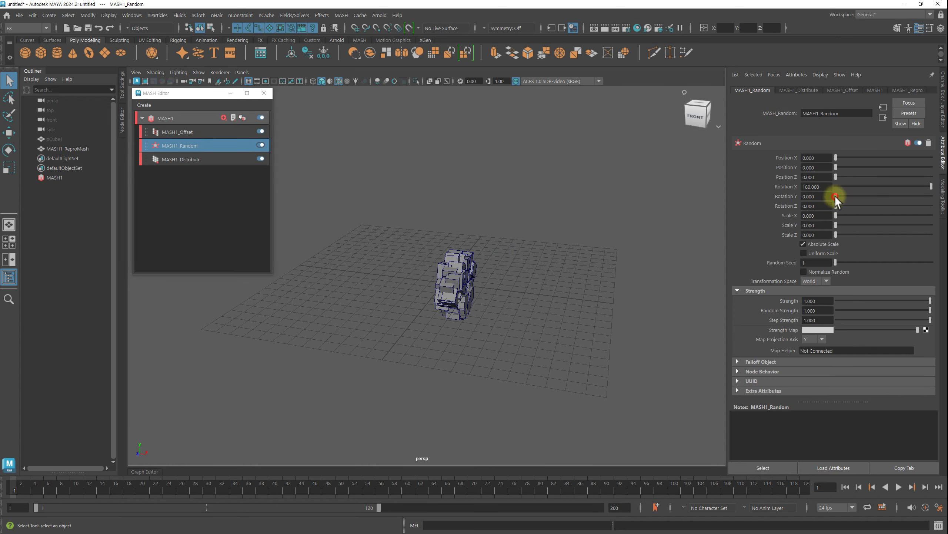
{"action": "left_click_drag", "start_coordinate": [836, 196], "coordinate": [853, 195]}
{"action": "left_click_drag", "start_coordinate": [630, 233], "coordinate": [635, 279], "text": "alt"}
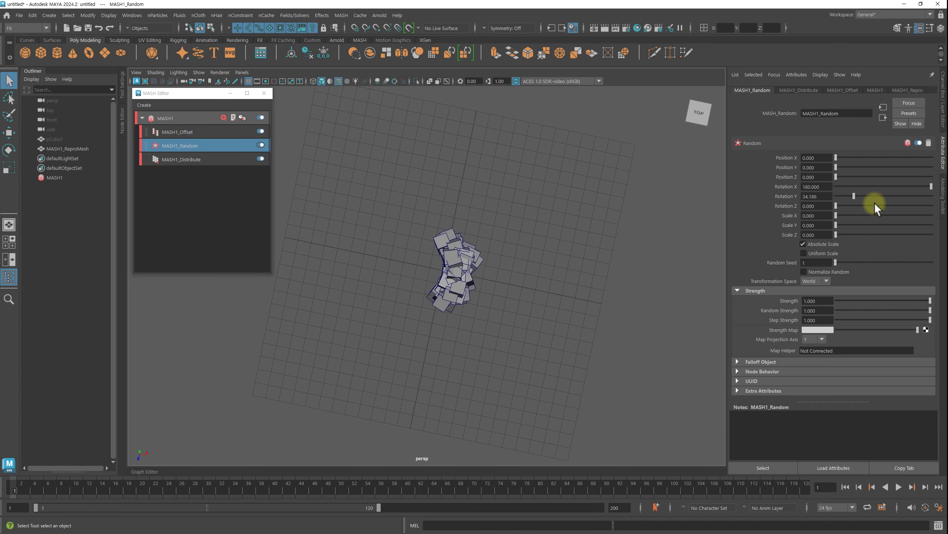
{"action": "left_click_drag", "start_coordinate": [854, 194], "coordinate": [933, 196]}
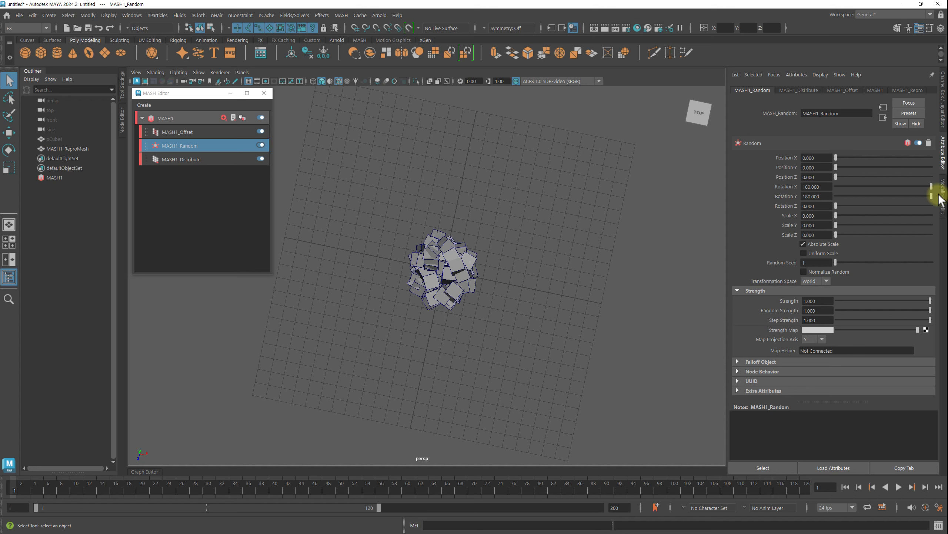
Reset MASH1_Random's Rotation X to 0 and bring it back up to 180
{"action": "left_click", "coordinate": [822, 185]}
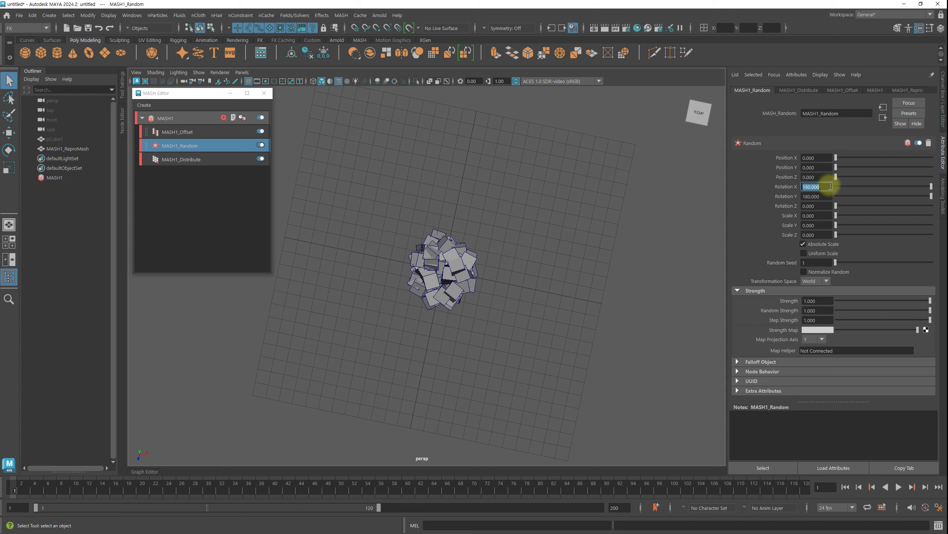
{"action": "type", "text": "0"}
{"action": "key", "text": "Return"}
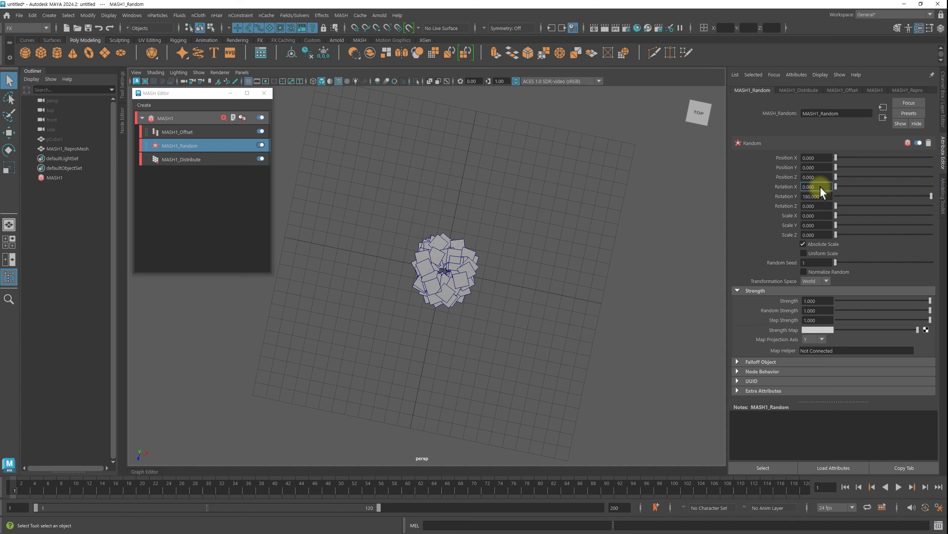
{"action": "left_click_drag", "start_coordinate": [820, 186], "coordinate": [944, 189], "text": "ctrl"}
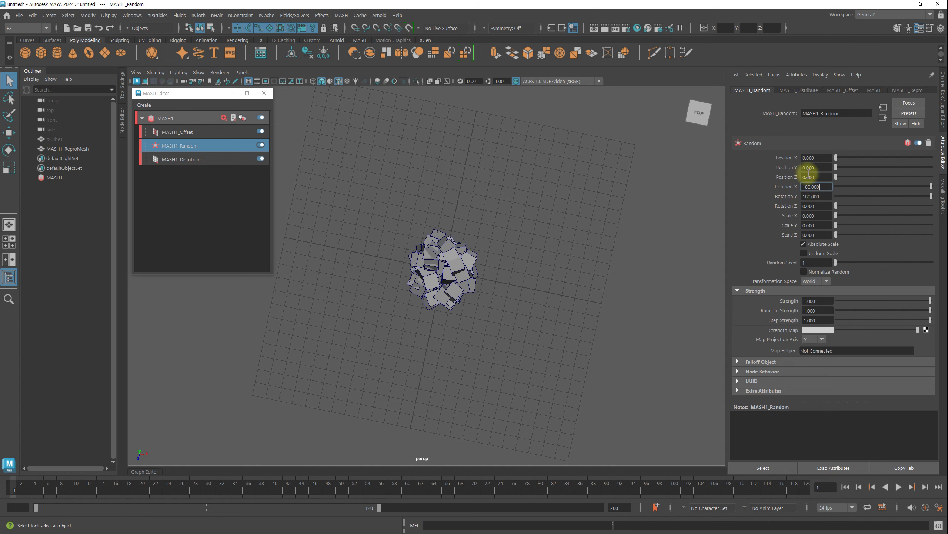
{"action": "mouse_move", "coordinate": [515, 295]}
{"action": "left_mouse_down", "text": "alt"}
{"action": "mouse_move", "coordinate": [510, 273]}
{"action": "mouse_move", "coordinate": [266, 379]}
{"action": "left_mouse_up", "text": "alt"}
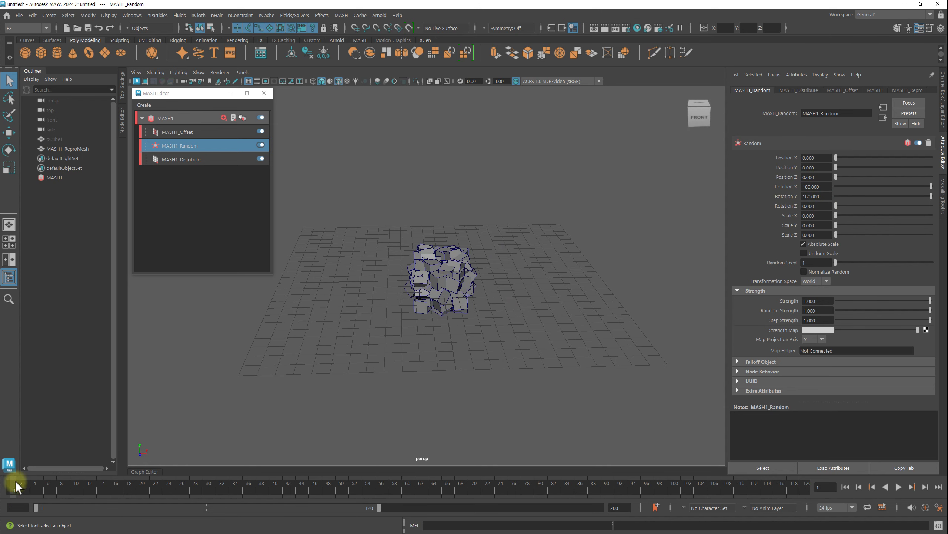
Randomise MASH1_Random's Rotation Z up to 180 and scrub the timeline to review the spread
{"action": "left_click_drag", "start_coordinate": [13, 485], "coordinate": [53, 485]}
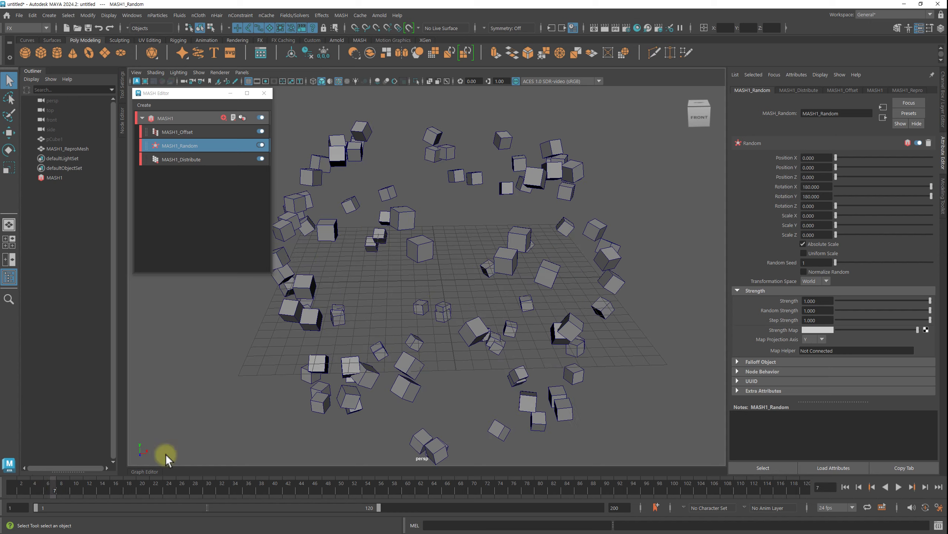
{"action": "mouse_move", "coordinate": [373, 352]}
{"action": "left_mouse_down", "text": "alt"}
{"action": "mouse_move", "coordinate": [527, 324]}
{"action": "mouse_move", "coordinate": [463, 365]}
{"action": "left_mouse_up", "text": "alt"}
{"action": "left_click", "coordinate": [54, 490]}
{"action": "mouse_move", "coordinate": [54, 490]}
{"action": "left_mouse_down"}
{"action": "mouse_move", "coordinate": [96, 484]}
{"action": "mouse_move", "coordinate": [18, 485]}
{"action": "mouse_move", "coordinate": [41, 485]}
{"action": "left_mouse_up"}
{"action": "left_click_drag", "start_coordinate": [838, 206], "coordinate": [869, 202]}
{"action": "left_click_drag", "start_coordinate": [889, 205], "coordinate": [934, 205]}
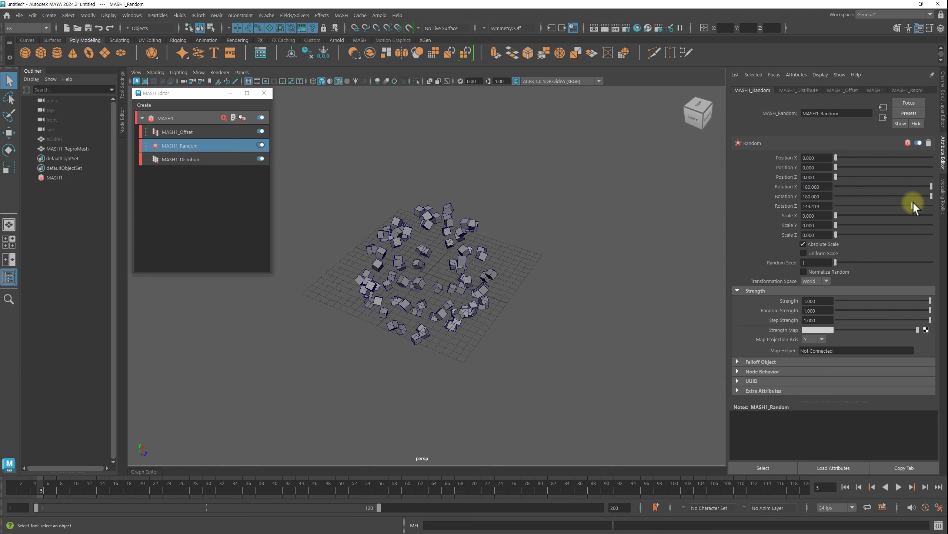
{"action": "left_click_drag", "start_coordinate": [618, 288], "coordinate": [549, 276], "text": "alt"}
{"action": "mouse_move", "coordinate": [52, 482]}
{"action": "left_mouse_down"}
{"action": "mouse_move", "coordinate": [30, 481]}
{"action": "mouse_move", "coordinate": [167, 473]}
{"action": "mouse_move", "coordinate": [63, 477]}
{"action": "mouse_move", "coordinate": [116, 476]}
{"action": "mouse_move", "coordinate": [102, 476]}
{"action": "left_mouse_up"}
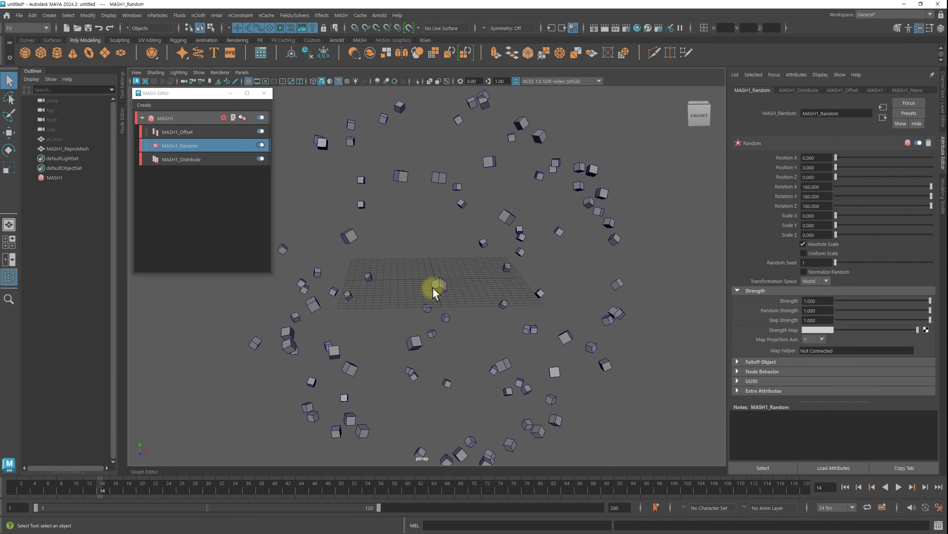
{"action": "left_click_drag", "start_coordinate": [433, 287], "coordinate": [474, 289], "text": "alt"}
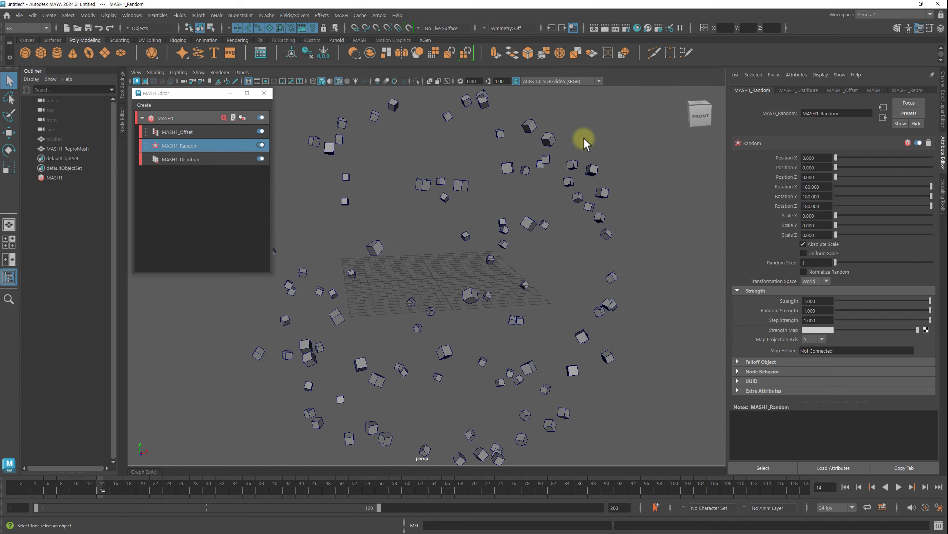
At frame 1, set MASH1_Offset's mode to Multiply and Transformation Space to World, Strength 1
{"action": "left_click", "coordinate": [185, 132]}
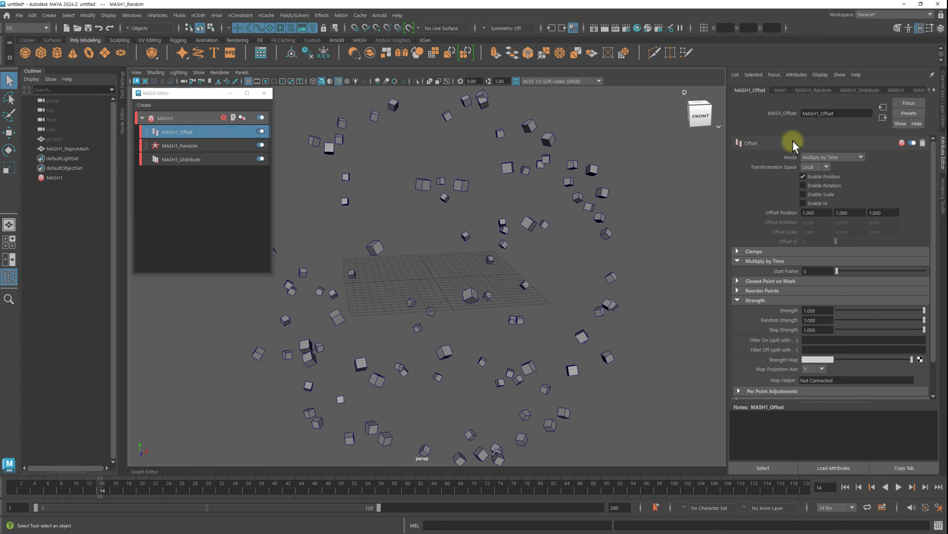
{"action": "mouse_move", "coordinate": [557, 227]}
{"action": "left_mouse_down", "text": "alt"}
{"action": "mouse_move", "coordinate": [455, 265]}
{"action": "mouse_move", "coordinate": [528, 271]}
{"action": "left_mouse_up", "text": "alt"}
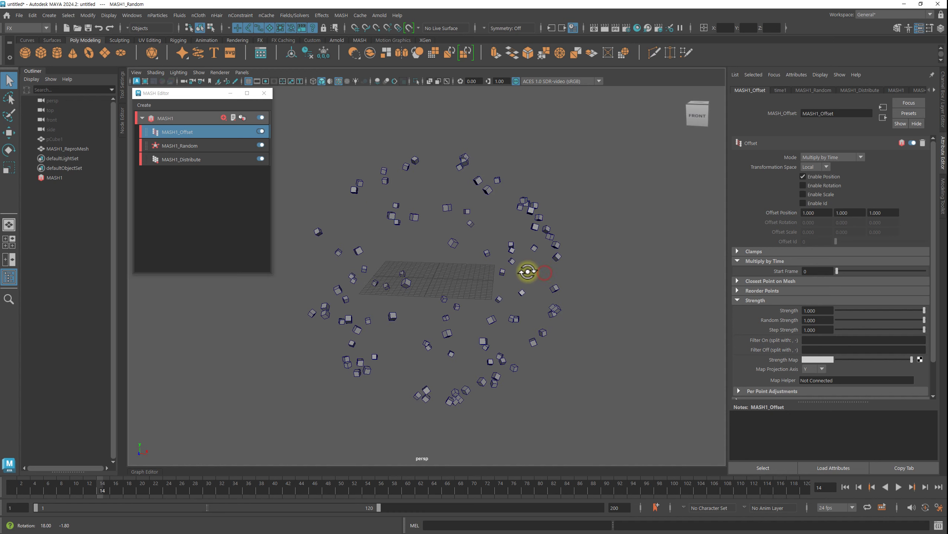
{"action": "mouse_move", "coordinate": [79, 486]}
{"action": "left_mouse_down"}
{"action": "mouse_move", "coordinate": [28, 488]}
{"action": "mouse_move", "coordinate": [48, 488]}
{"action": "left_mouse_up"}
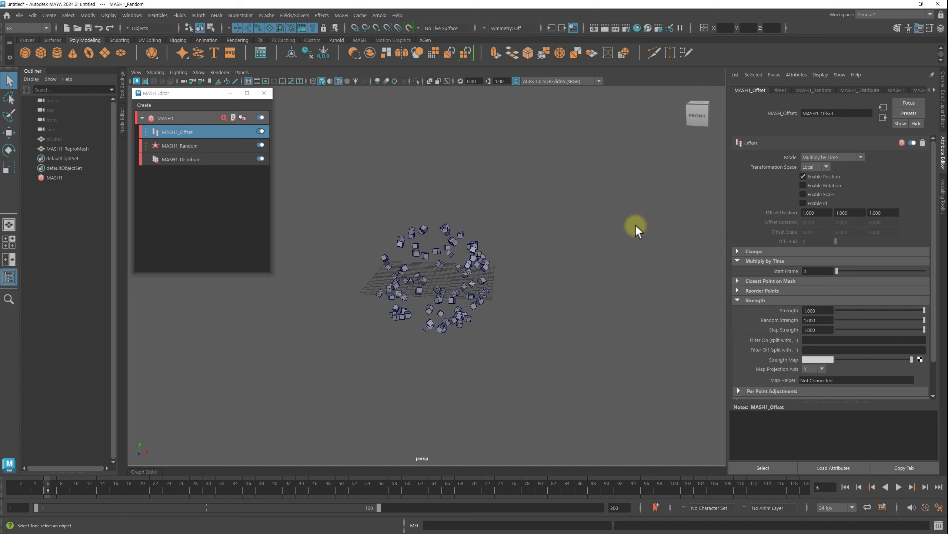
{"action": "left_click", "coordinate": [824, 159]}
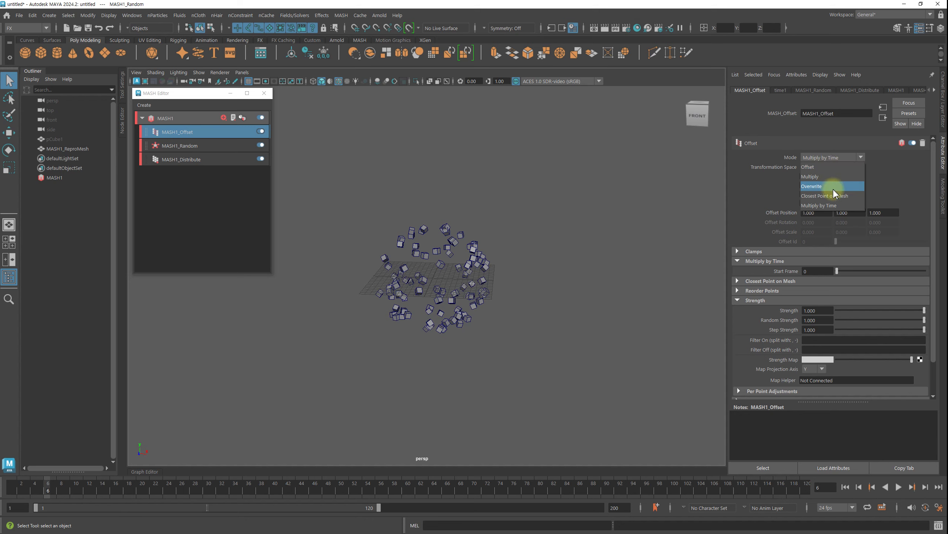
{"action": "left_click", "coordinate": [829, 176]}
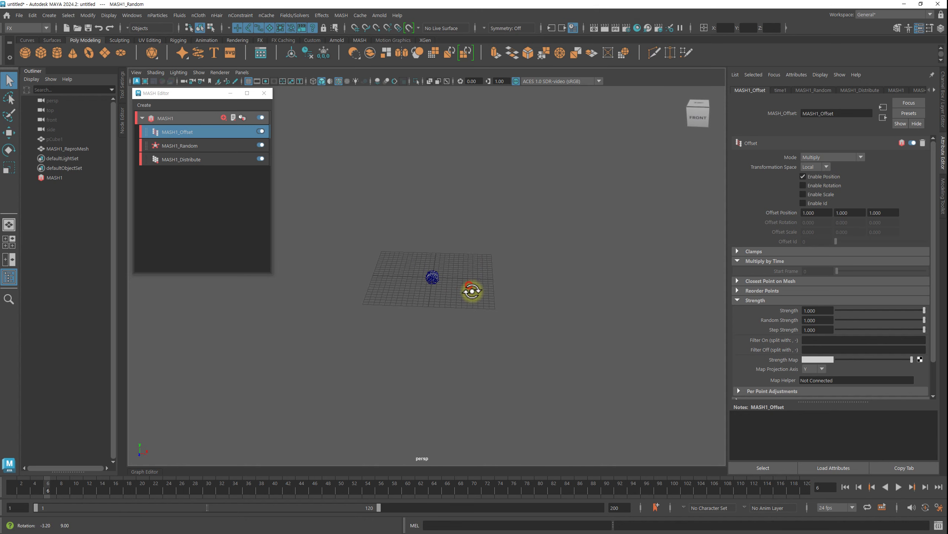
{"action": "right_click_drag", "start_coordinate": [362, 294], "coordinate": [658, 330], "text": "alt"}
{"action": "left_click", "coordinate": [9, 488]}
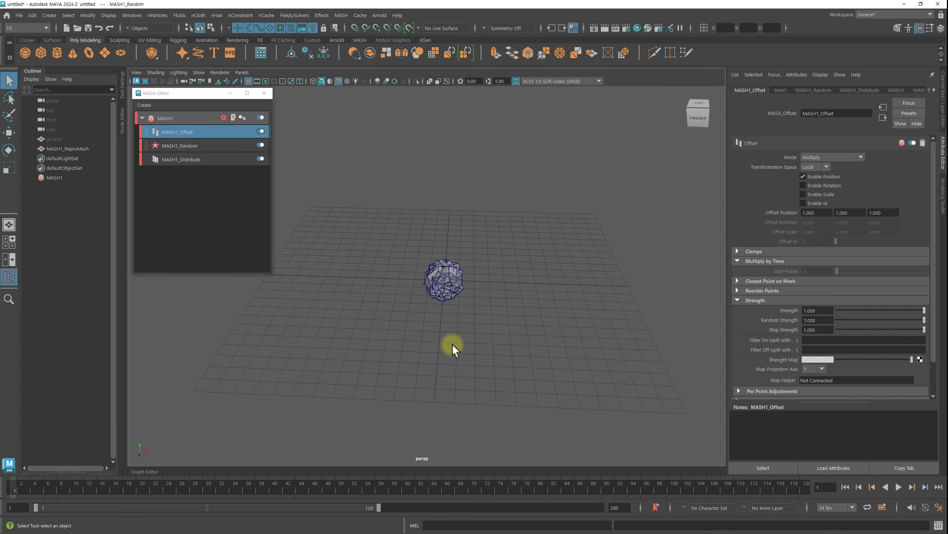
{"action": "mouse_move", "coordinate": [905, 309]}
{"action": "left_mouse_down"}
{"action": "mouse_move", "coordinate": [823, 317]}
{"action": "mouse_move", "coordinate": [944, 311]}
{"action": "mouse_move", "coordinate": [821, 312]}
{"action": "mouse_move", "coordinate": [939, 310]}
{"action": "left_mouse_up"}
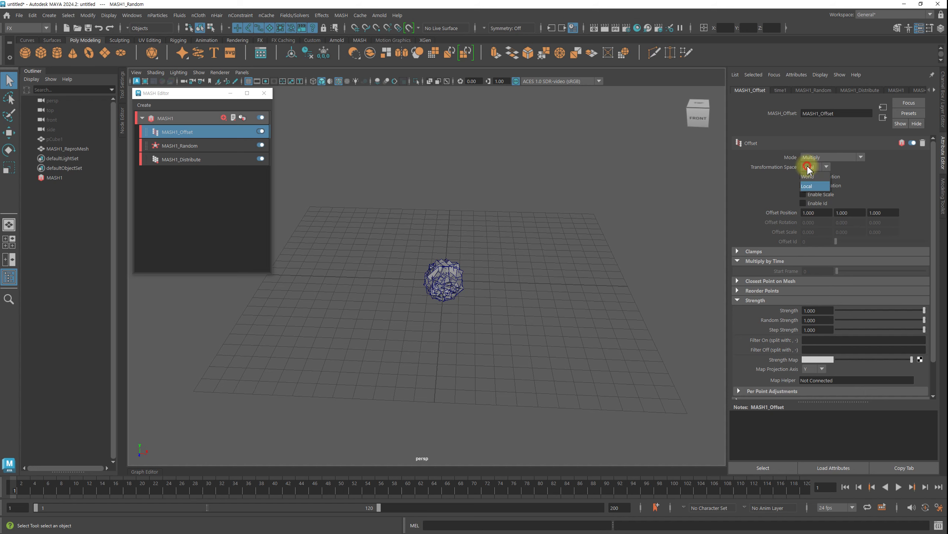
{"action": "left_click", "coordinate": [809, 176]}
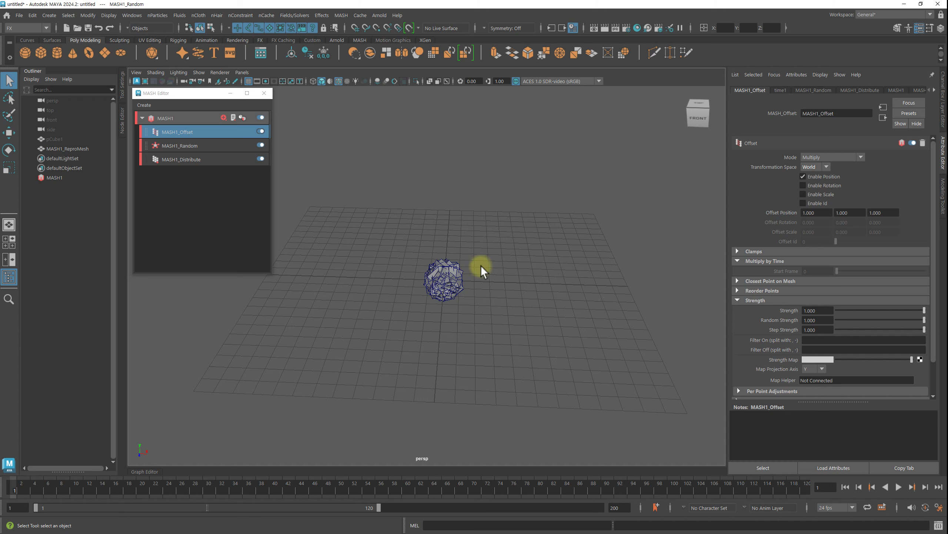
Enter 1 for MASH1_Random's Position X, Y and Z, correcting a mistyped Y of 2
{"action": "left_click", "coordinate": [207, 145]}
{"action": "mouse_move", "coordinate": [836, 157]}
{"action": "left_mouse_down"}
{"action": "mouse_move", "coordinate": [843, 167]}
{"action": "mouse_move", "coordinate": [765, 159]}
{"action": "left_mouse_up"}
{"action": "type", "text": "1"}
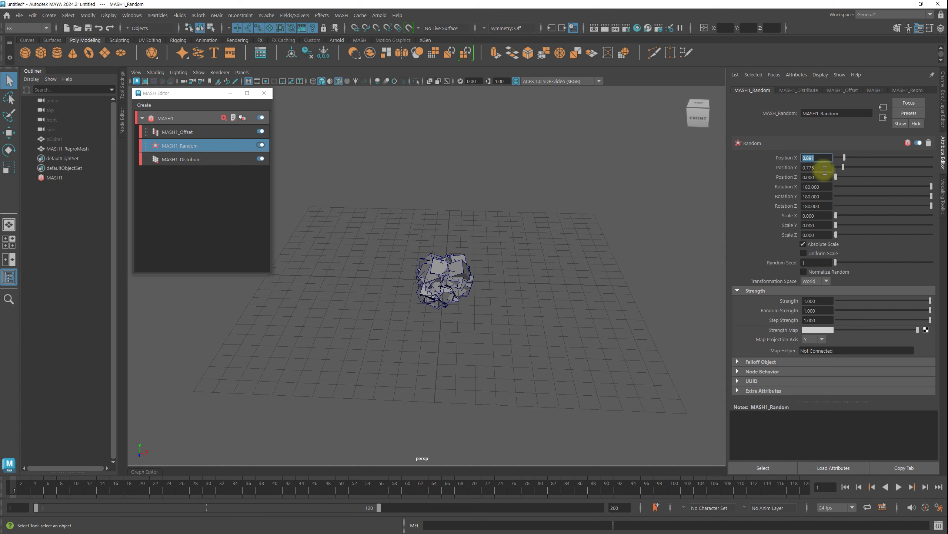
{"action": "key", "text": "Tab"}
{"action": "type", "text": "2"}
{"action": "key", "text": "Tab"}
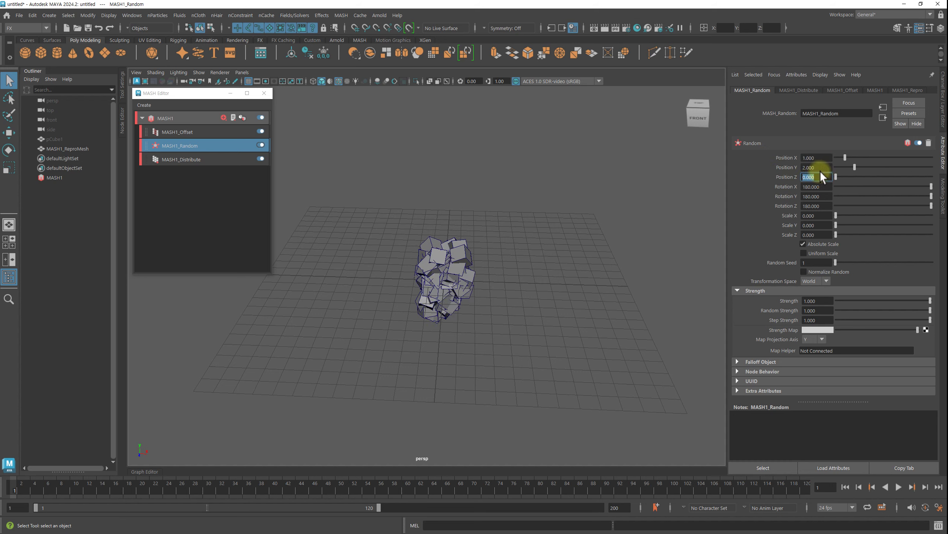
{"action": "type", "text": "1"}
{"action": "left_click", "coordinate": [826, 167]}
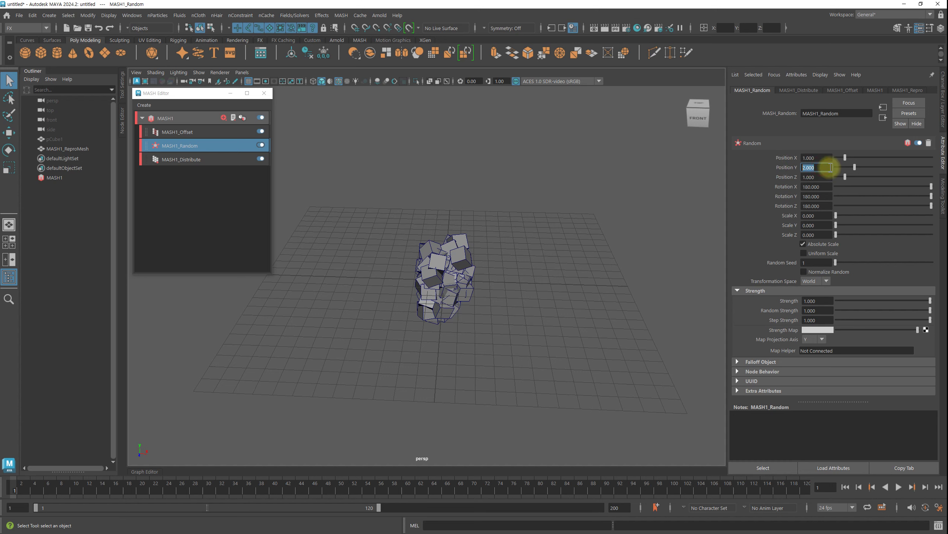
{"action": "type", "text": "1"}
{"action": "key", "text": "Return"}
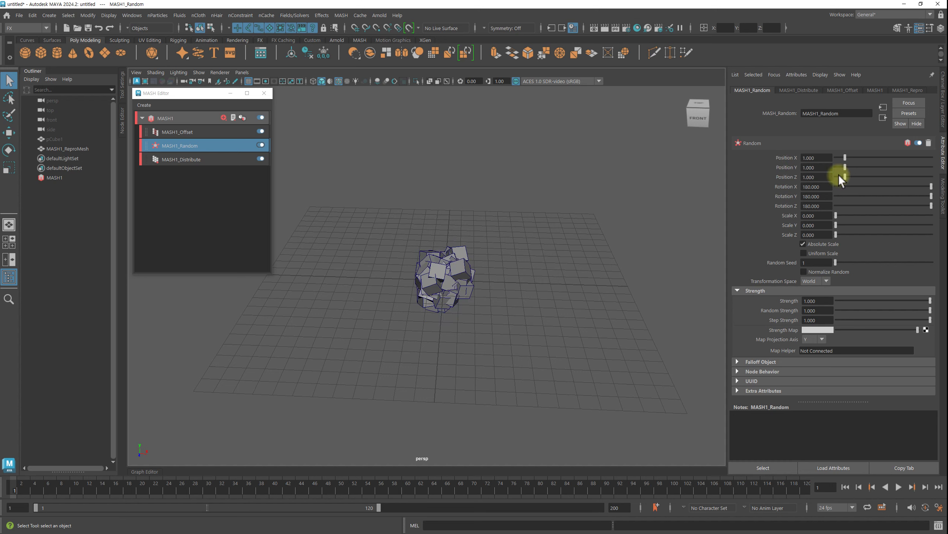
Type 2 into MASH1_Offset's Offset Position X, Y and Z, previewing the Strength slider
{"action": "left_click", "coordinate": [203, 132]}
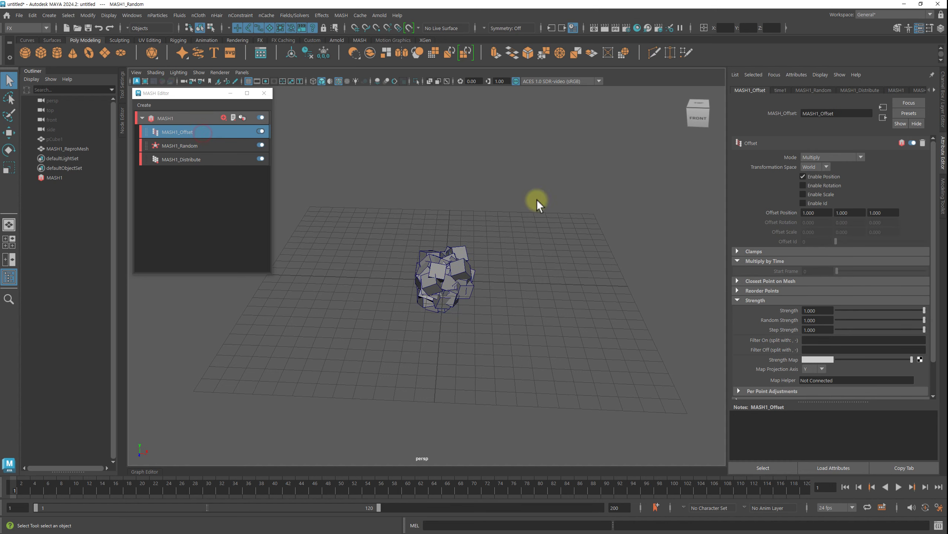
{"action": "mouse_move", "coordinate": [915, 310]}
{"action": "left_mouse_down"}
{"action": "mouse_move", "coordinate": [889, 313]}
{"action": "mouse_move", "coordinate": [926, 310]}
{"action": "left_mouse_up"}
{"action": "left_click", "coordinate": [818, 213]}
{"action": "type", "text": "2"}
{"action": "key", "text": "Tab"}
{"action": "type", "text": "2"}
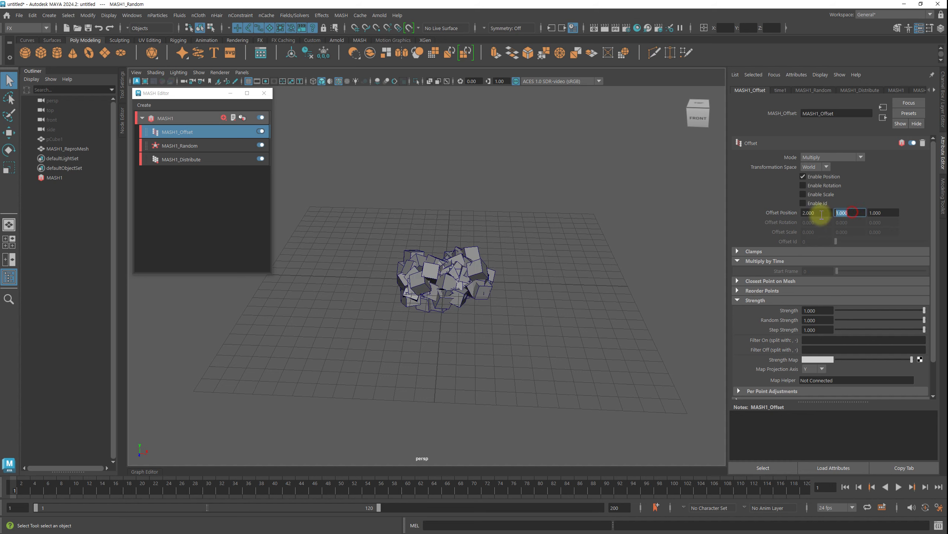
{"action": "key", "text": "Tab"}
{"action": "type", "text": "2"}
{"action": "key", "text": "Return"}
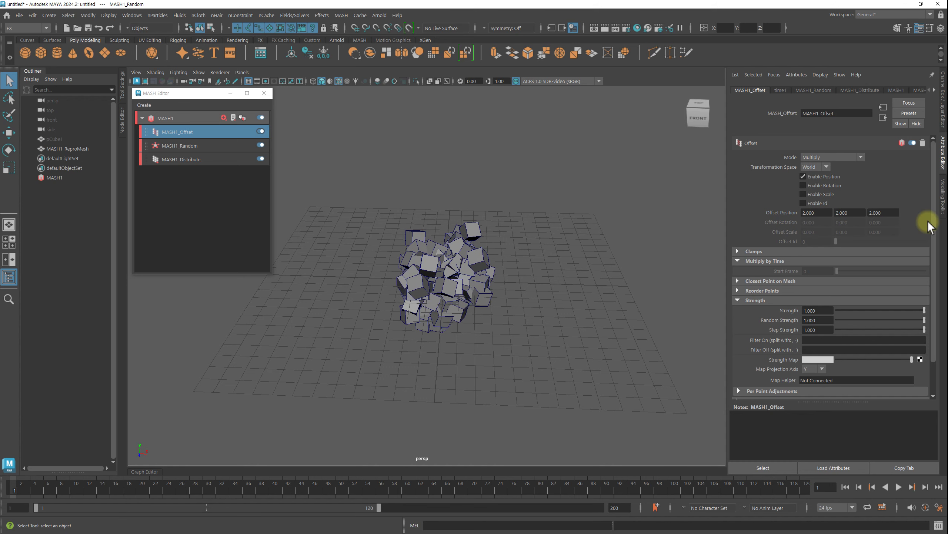
{"action": "mouse_move", "coordinate": [905, 310]}
{"action": "left_mouse_down"}
{"action": "mouse_move", "coordinate": [814, 310]}
{"action": "mouse_move", "coordinate": [945, 302]}
{"action": "mouse_move", "coordinate": [819, 301]}
{"action": "mouse_move", "coordinate": [926, 302]}
{"action": "left_mouse_up"}
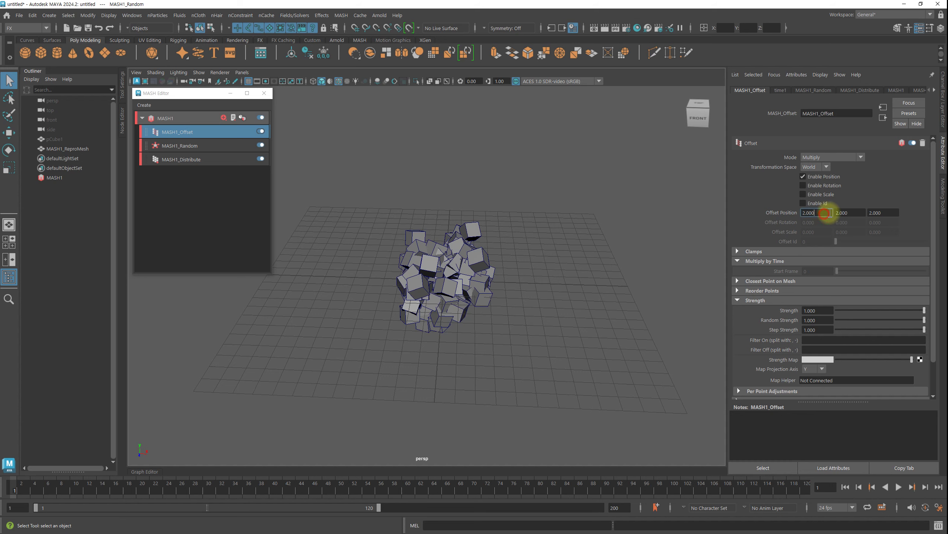
Set MASH1_Offset's mode to Multiply by Time and Transformation Space to Local
{"action": "left_click", "coordinate": [884, 212]}
{"action": "left_click", "coordinate": [826, 154]}
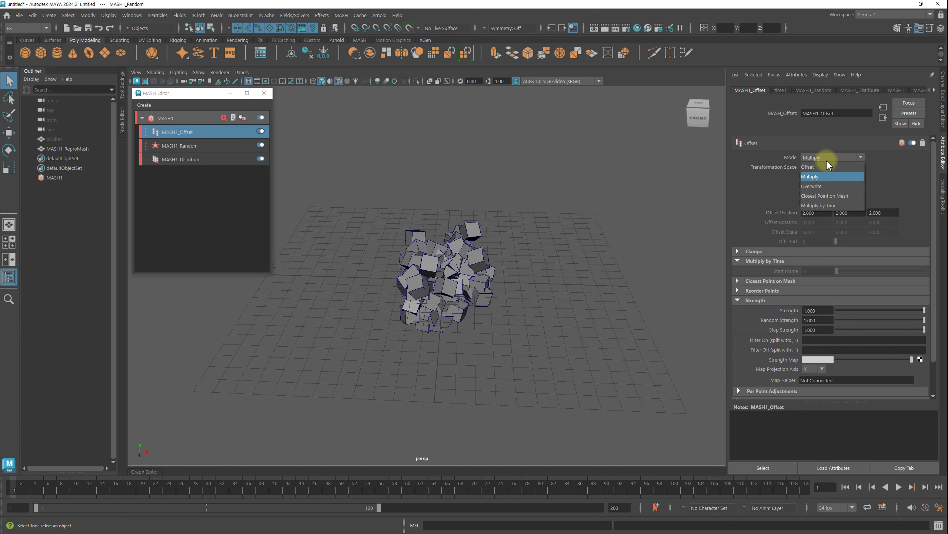
{"action": "left_click", "coordinate": [839, 206]}
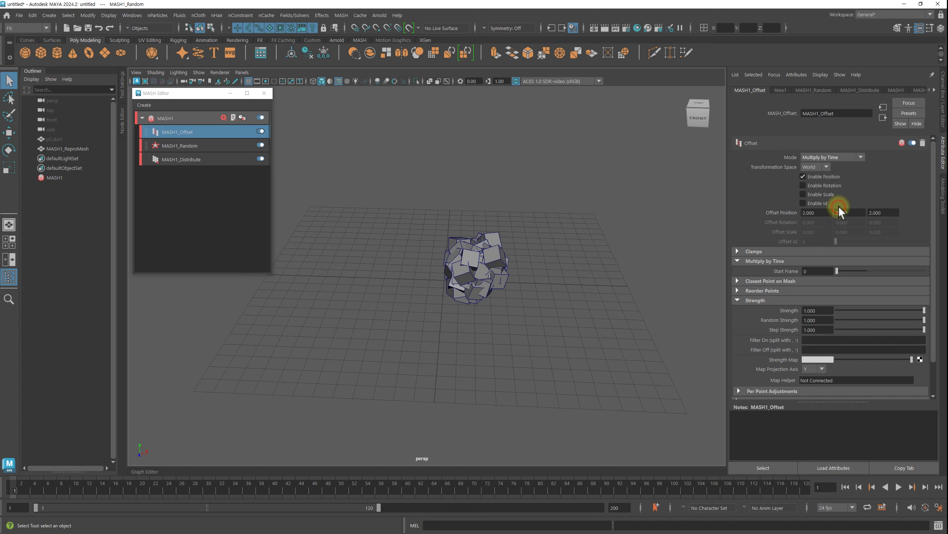
{"action": "left_click", "coordinate": [821, 167]}
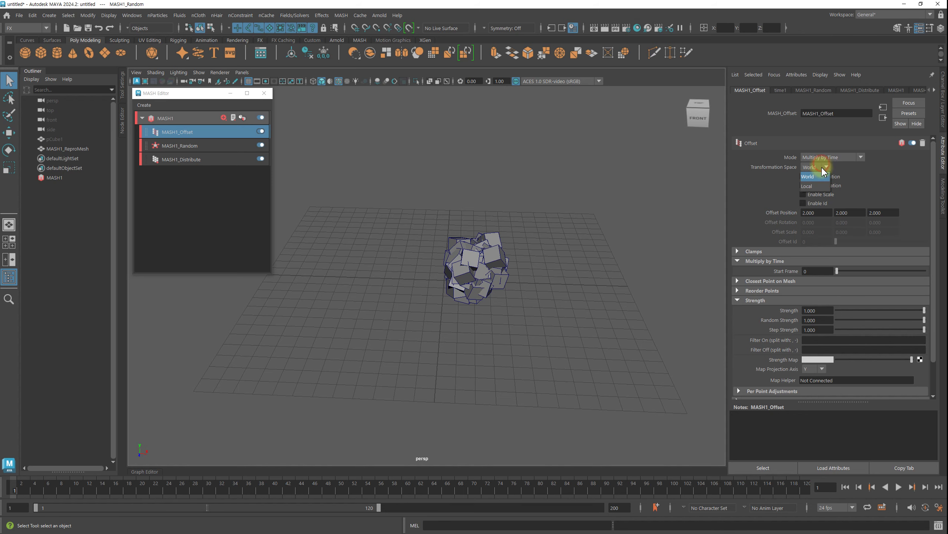
{"action": "left_click", "coordinate": [815, 184]}
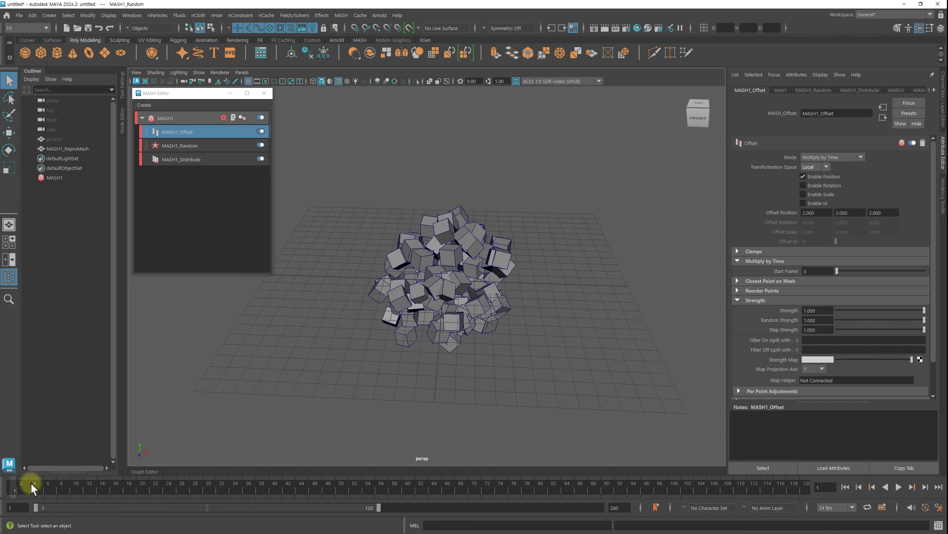
Scrub the timeline and orbit the viewport to watch the cubes fly outward
{"action": "mouse_move", "coordinate": [32, 487]}
{"action": "left_mouse_down"}
{"action": "mouse_move", "coordinate": [61, 492]}
{"action": "mouse_move", "coordinate": [2, 490]}
{"action": "left_mouse_up"}
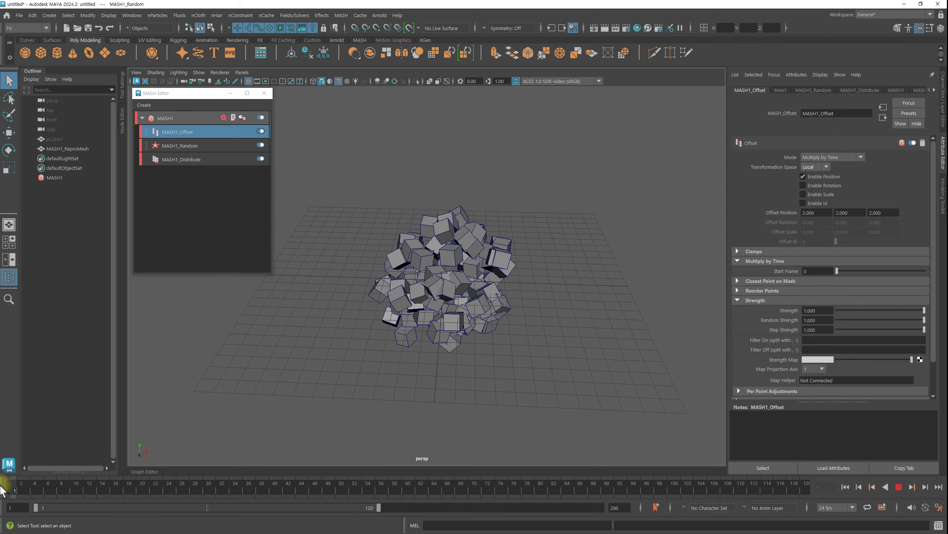
{"action": "right_click_drag", "start_coordinate": [510, 318], "coordinate": [364, 341], "text": "alt"}
{"action": "mouse_move", "coordinate": [30, 486]}
{"action": "left_mouse_down"}
{"action": "mouse_move", "coordinate": [105, 491]}
{"action": "mouse_move", "coordinate": [2, 492]}
{"action": "left_mouse_up"}
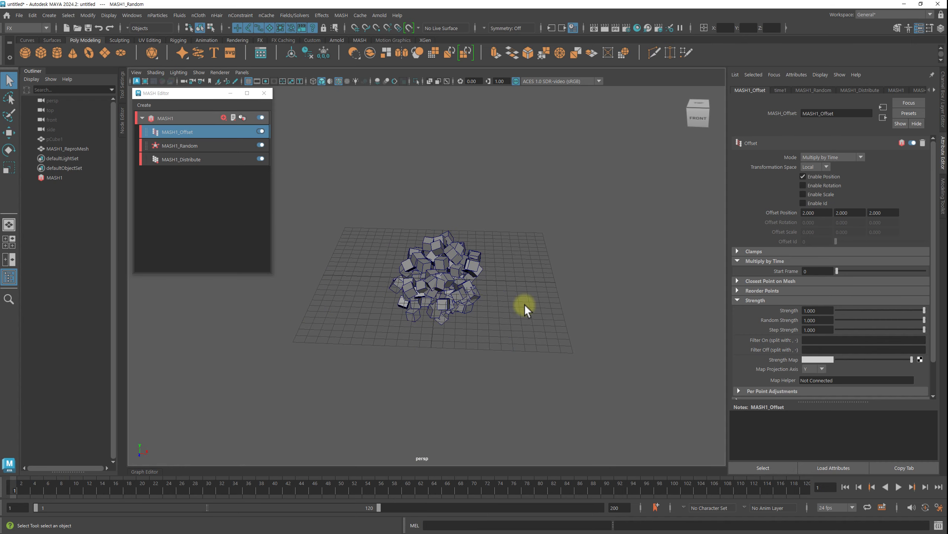
{"action": "mouse_move", "coordinate": [524, 310]}
{"action": "left_mouse_down", "text": "alt"}
{"action": "mouse_move", "coordinate": [487, 290]}
{"action": "mouse_move", "coordinate": [512, 295]}
{"action": "mouse_move", "coordinate": [497, 281]}
{"action": "mouse_move", "coordinate": [509, 287]}
{"action": "left_mouse_up", "text": "alt"}
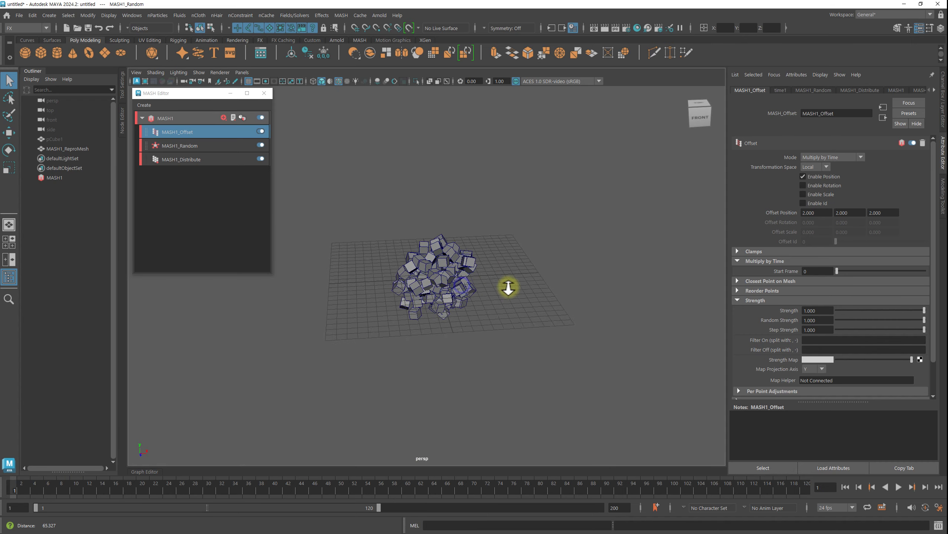
{"action": "right_click_drag", "start_coordinate": [508, 287], "coordinate": [590, 297], "text": "alt"}
{"action": "right_click_drag", "start_coordinate": [361, 356], "coordinate": [144, 445], "text": "alt"}
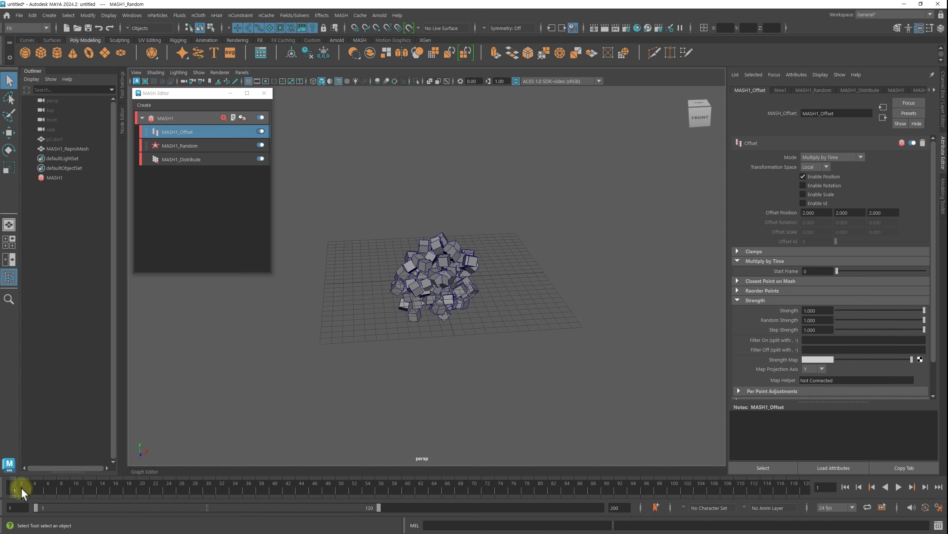
{"action": "mouse_move", "coordinate": [21, 487]}
{"action": "left_mouse_down"}
{"action": "mouse_move", "coordinate": [95, 485]}
{"action": "mouse_move", "coordinate": [14, 485]}
{"action": "left_mouse_up"}
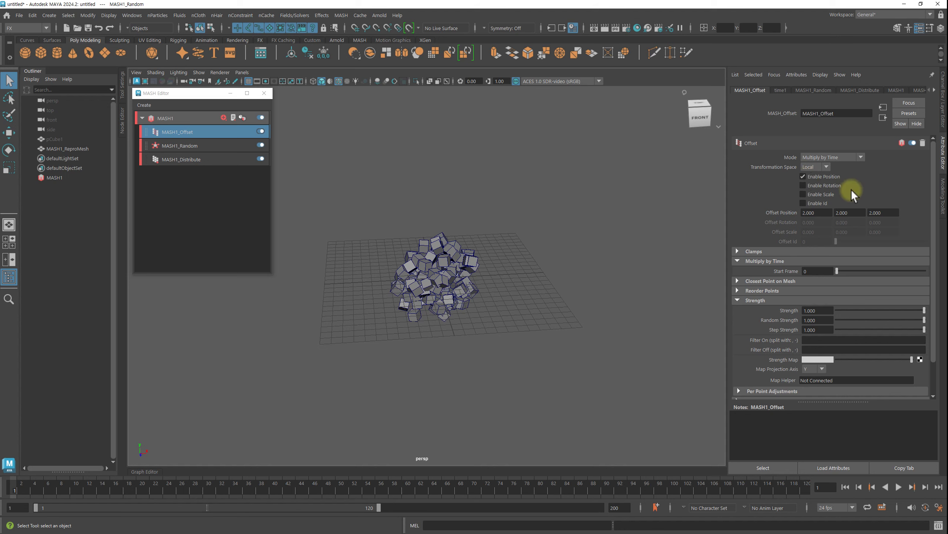
{"action": "left_click", "coordinate": [842, 158]}
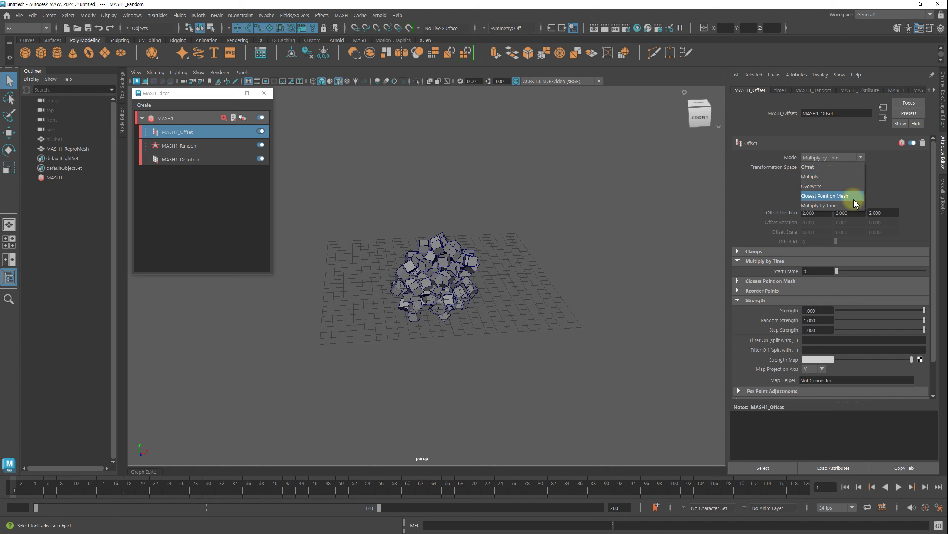
{"action": "left_click", "coordinate": [822, 177]}
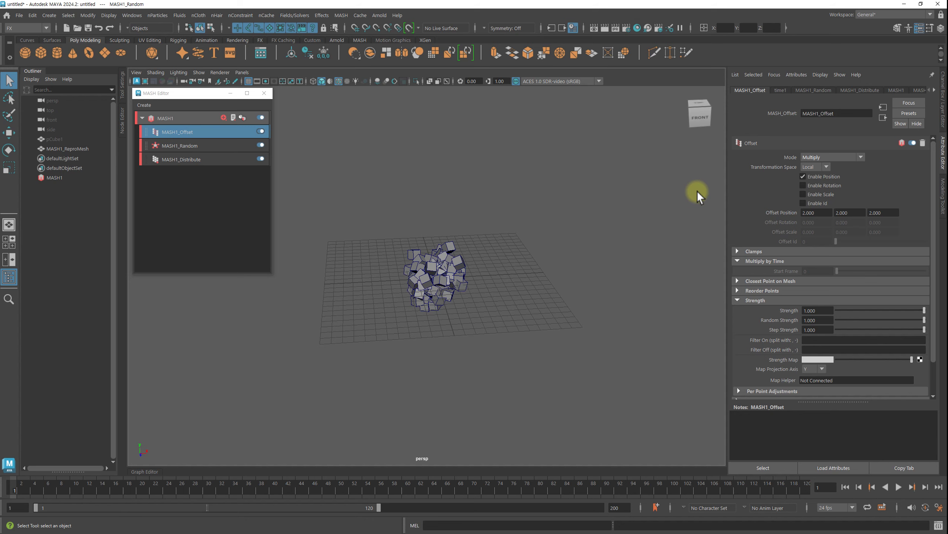
{"action": "left_click", "coordinate": [842, 157]}
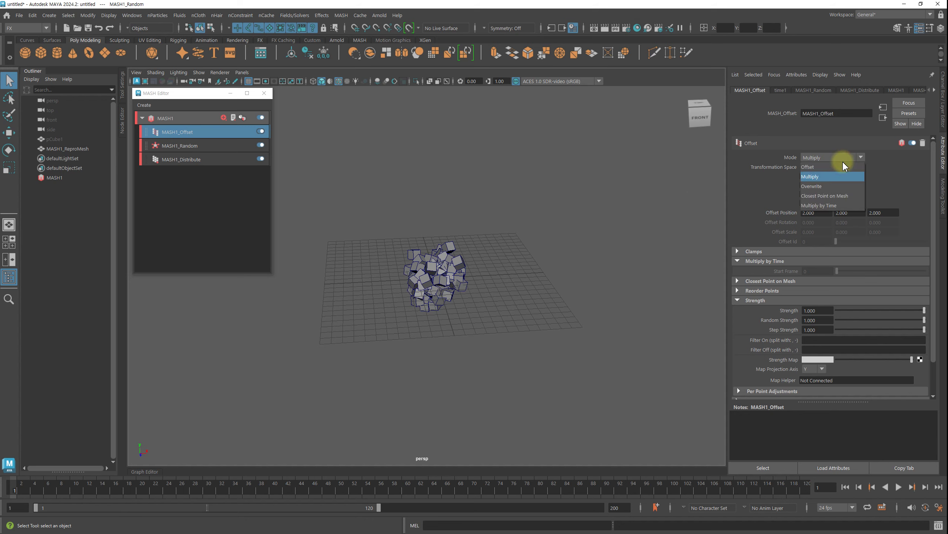
{"action": "left_click", "coordinate": [841, 206]}
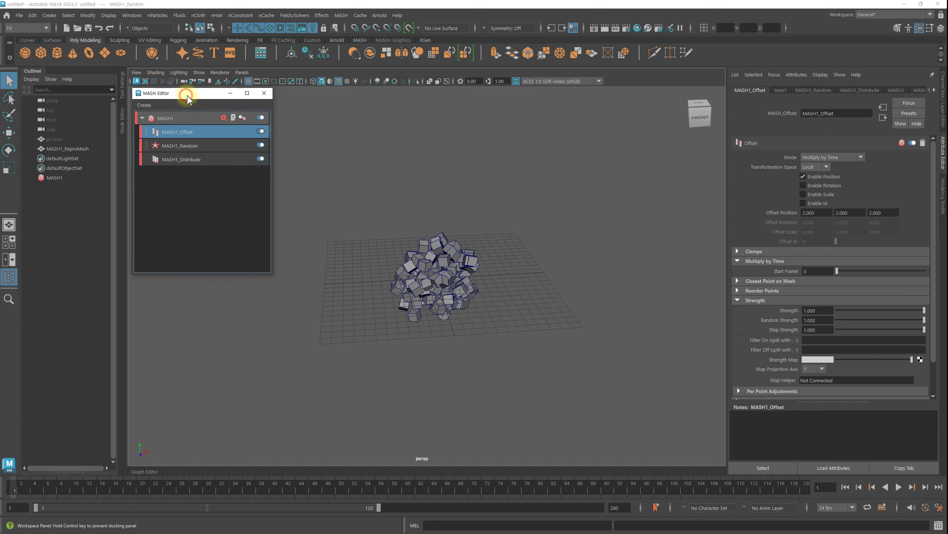
Shift the floating MASH Editor aside and clear the selection in the empty viewport
{"action": "left_click_drag", "start_coordinate": [199, 101], "coordinate": [185, 99]}
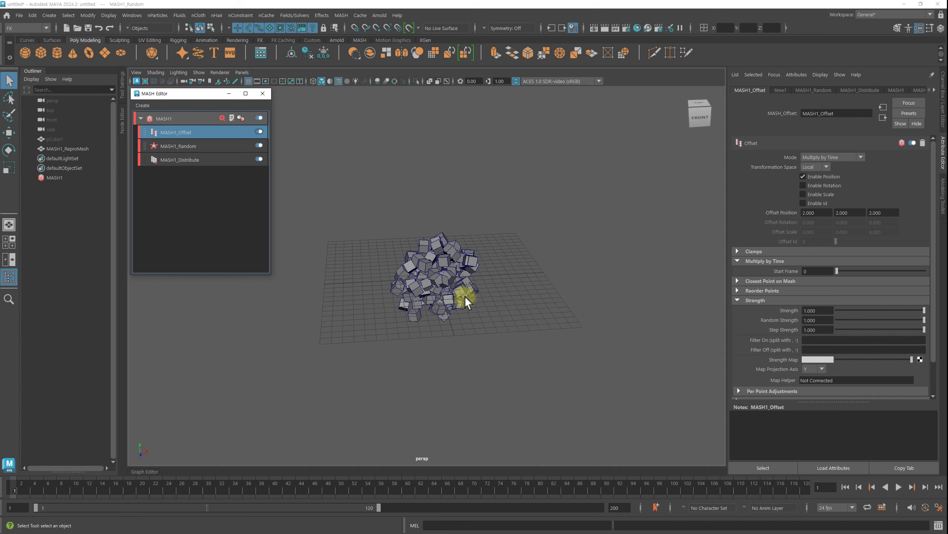
{"action": "left_click_drag", "start_coordinate": [65, 215], "coordinate": [248, 214]}
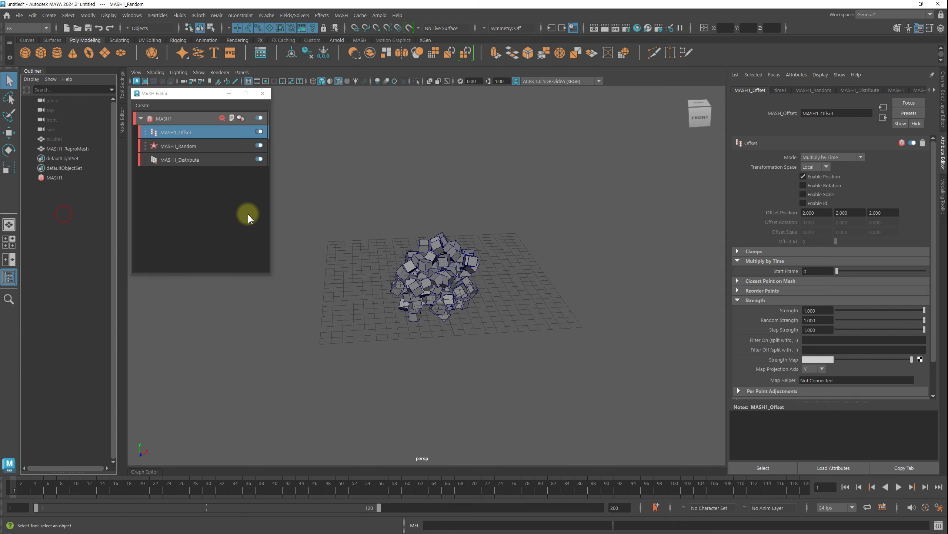
{"action": "left_click", "coordinate": [554, 250]}
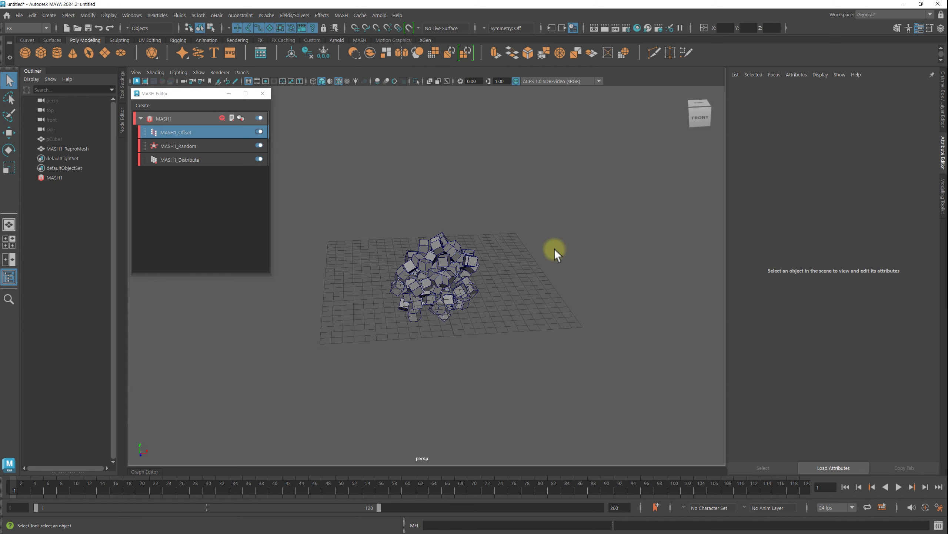